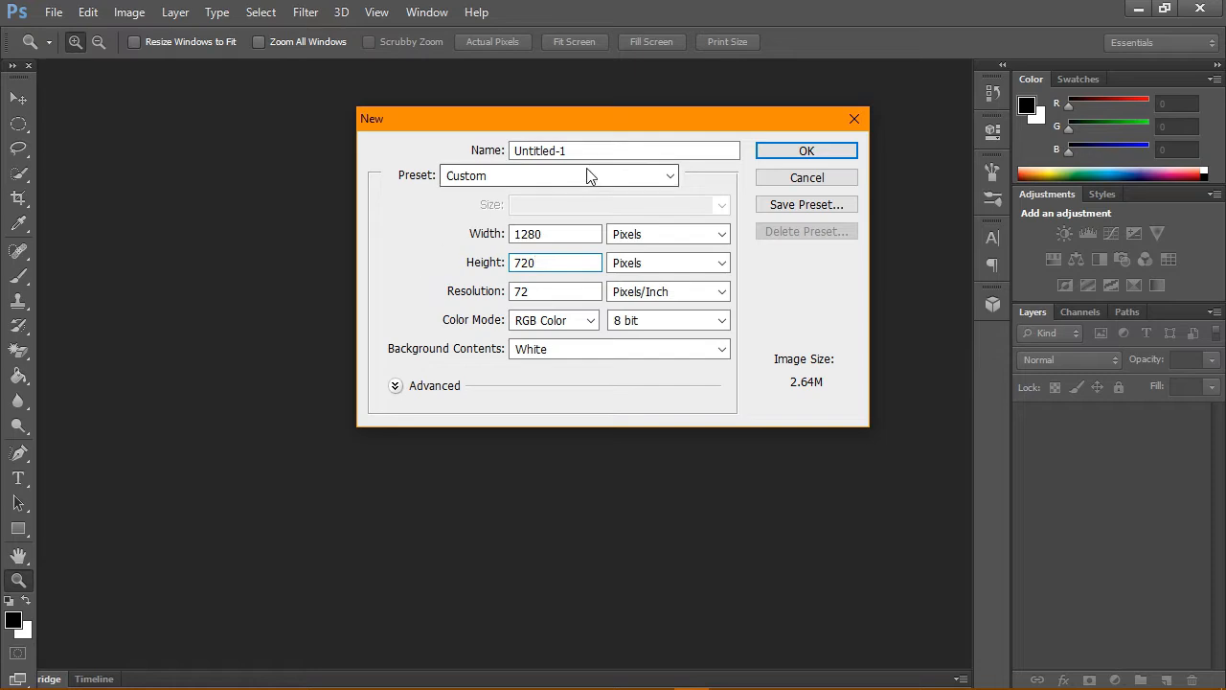
Create a new white RGB document at 1280 × 720 pixels with a resolution of 72 pixels/inch
left_click(585, 176)
left_click(495, 369)
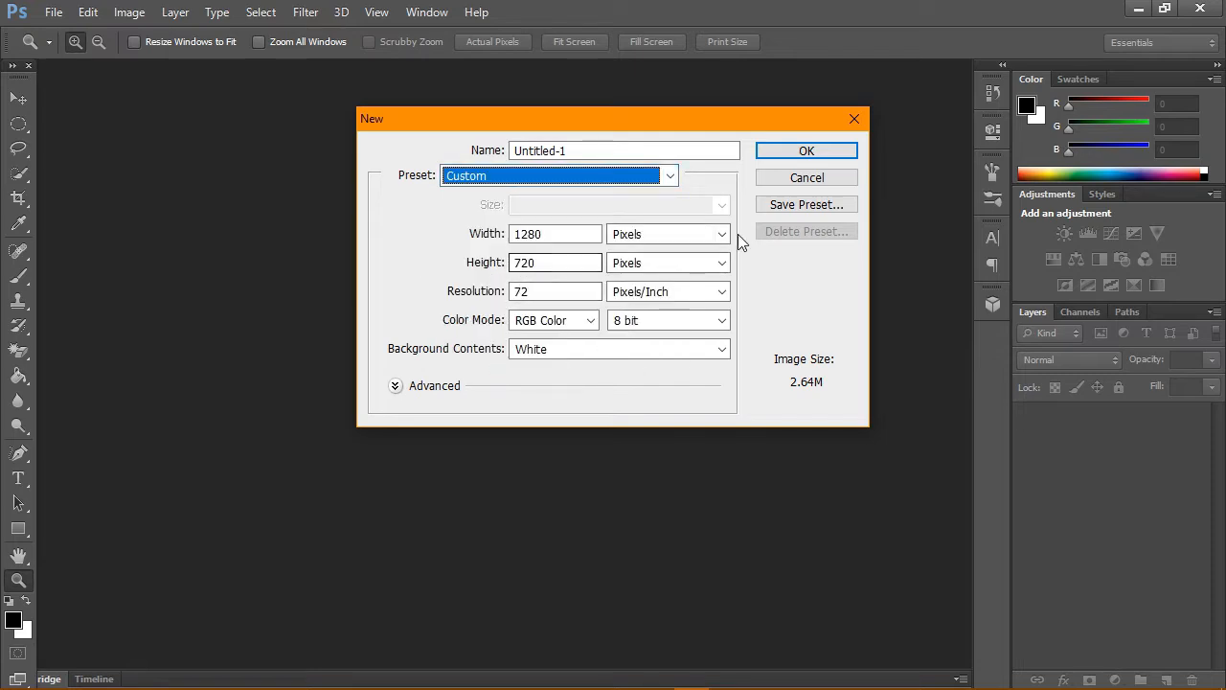
left_click(814, 152)
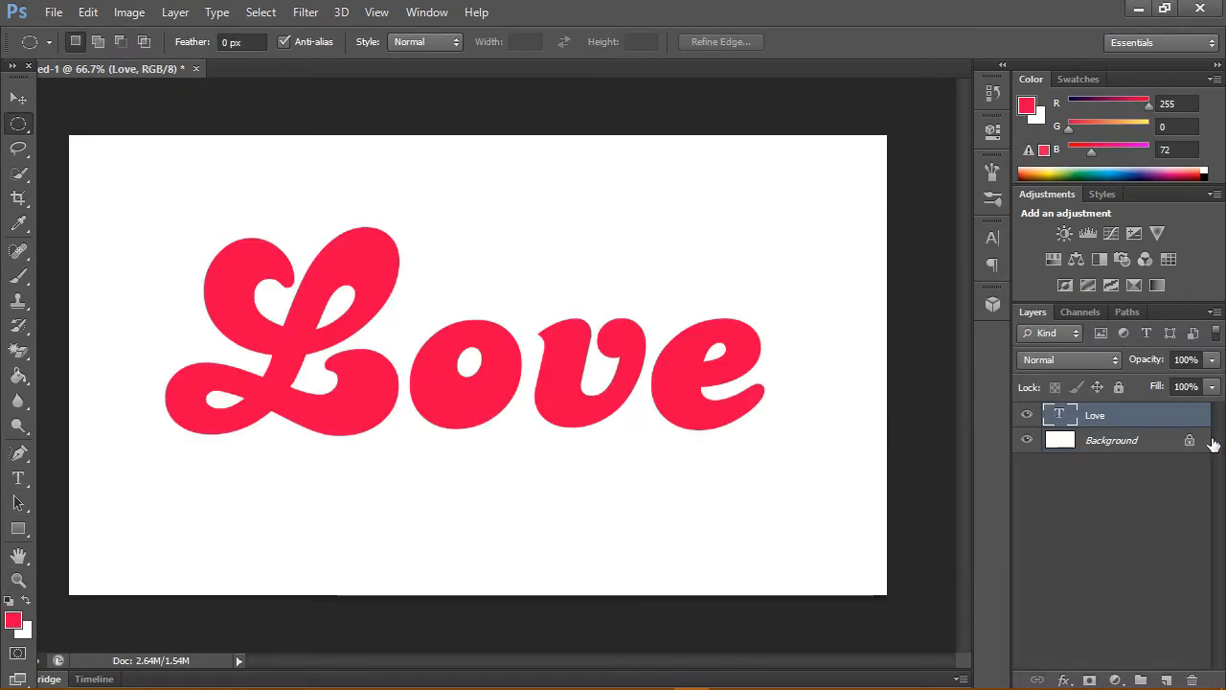
Examine the Love text's font, font size and foreground colour hex code
key("t")
double_click(1077, 420)
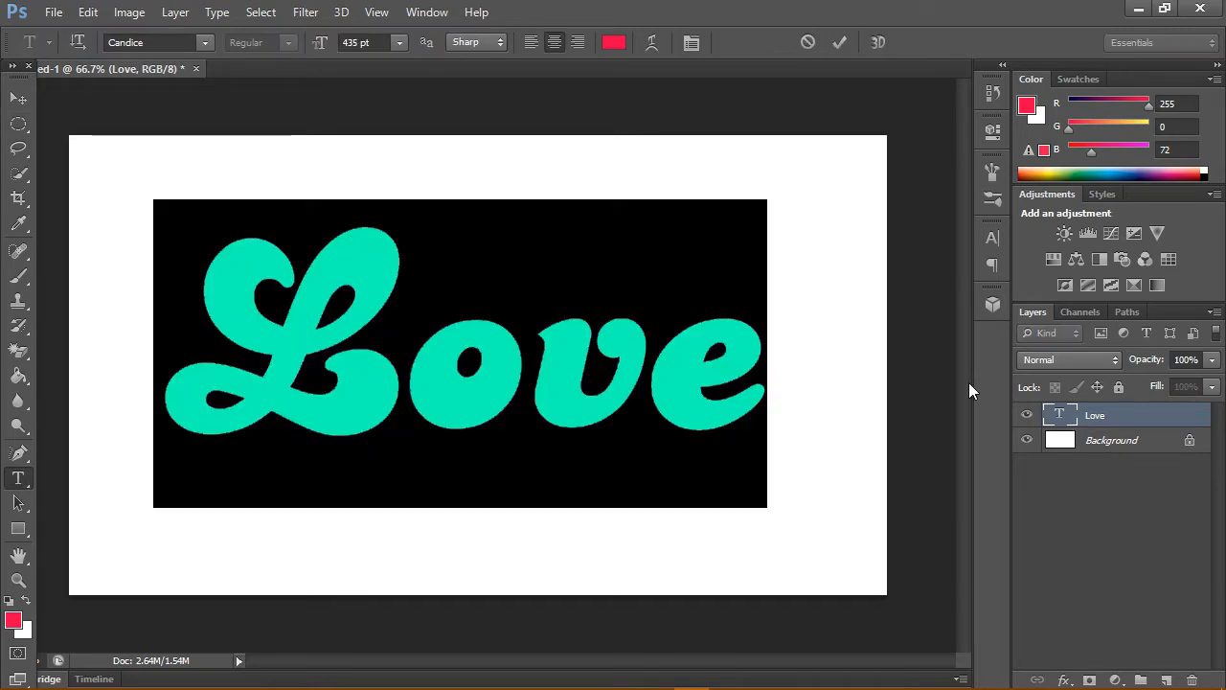
left_click(379, 48)
left_click(379, 48)
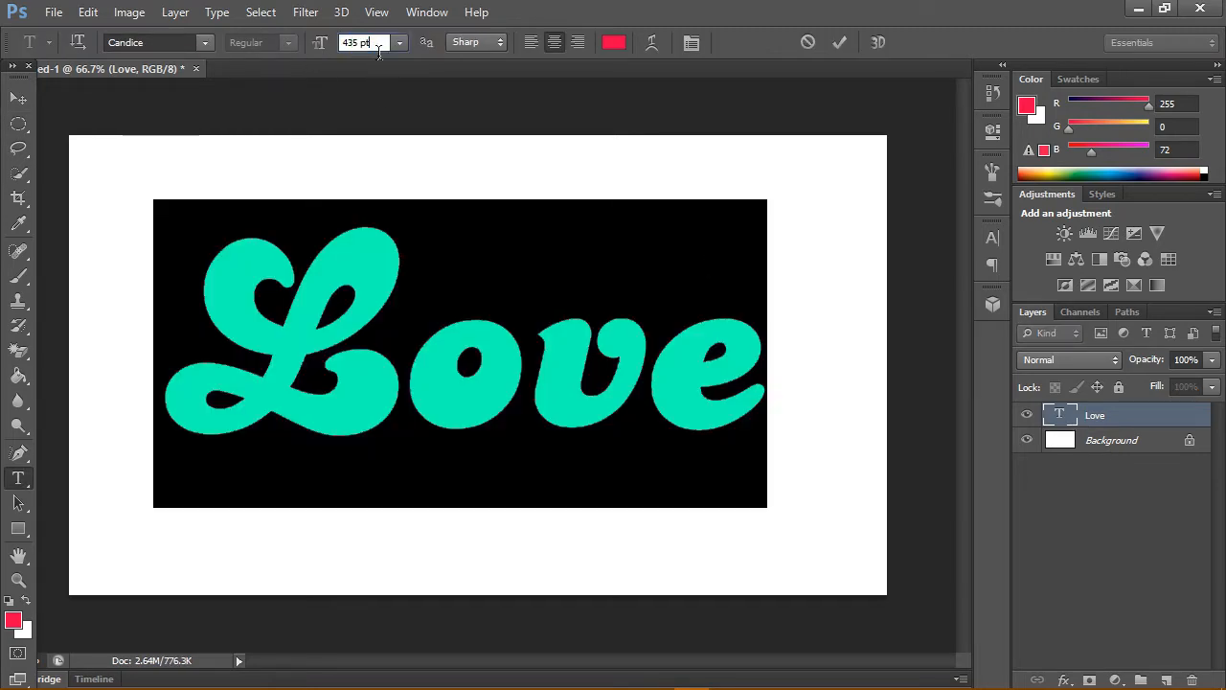
left_click(159, 48)
left_click(13, 620)
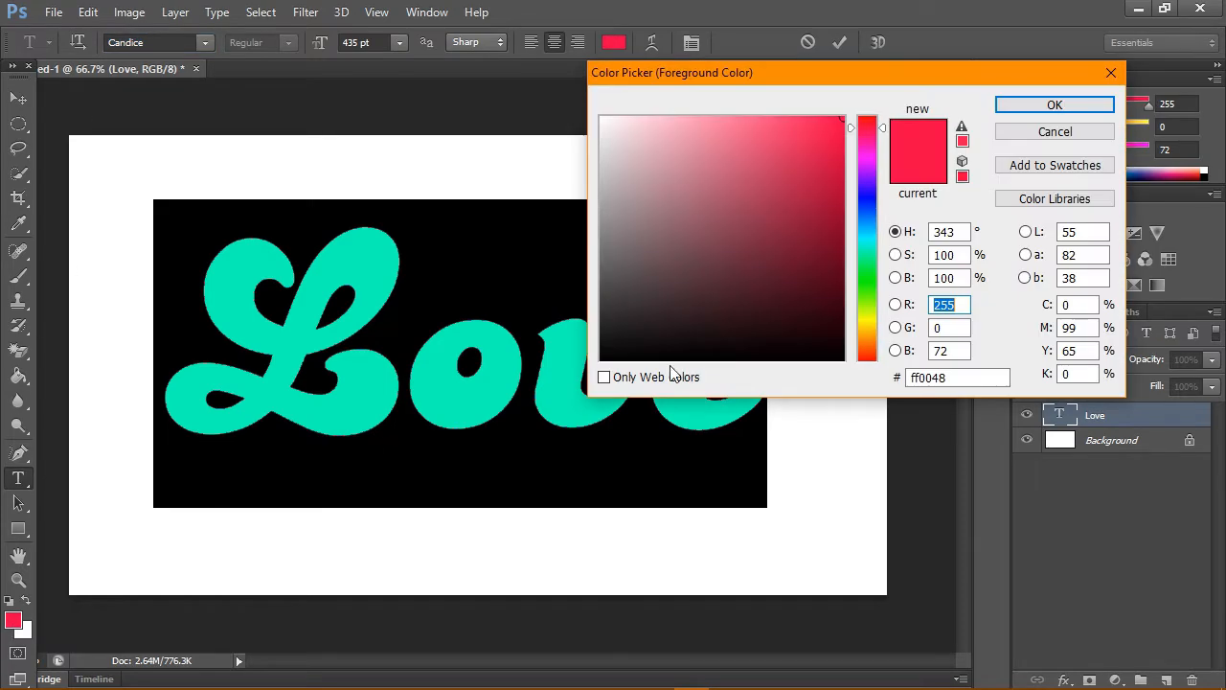
left_click(960, 383)
left_click(971, 388)
left_click(1053, 106)
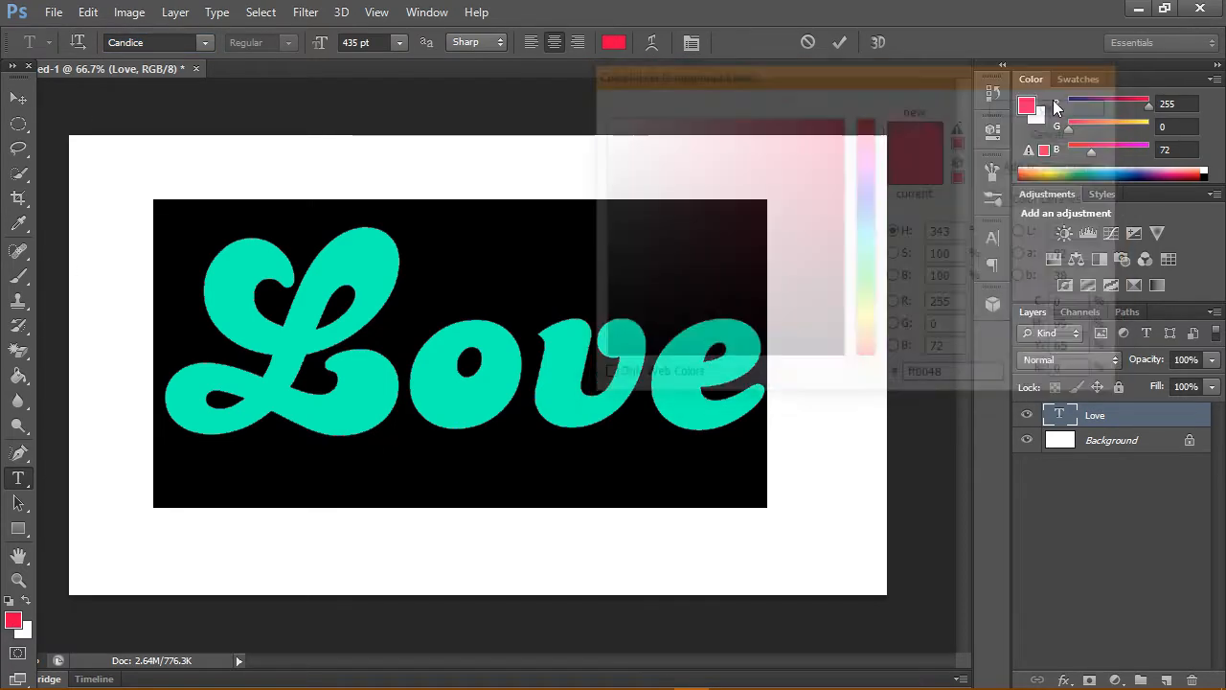
Nudge the Love text slightly to the right on the canvas
left_click(26, 110)
left_click_drag(542, 370, 550, 369)
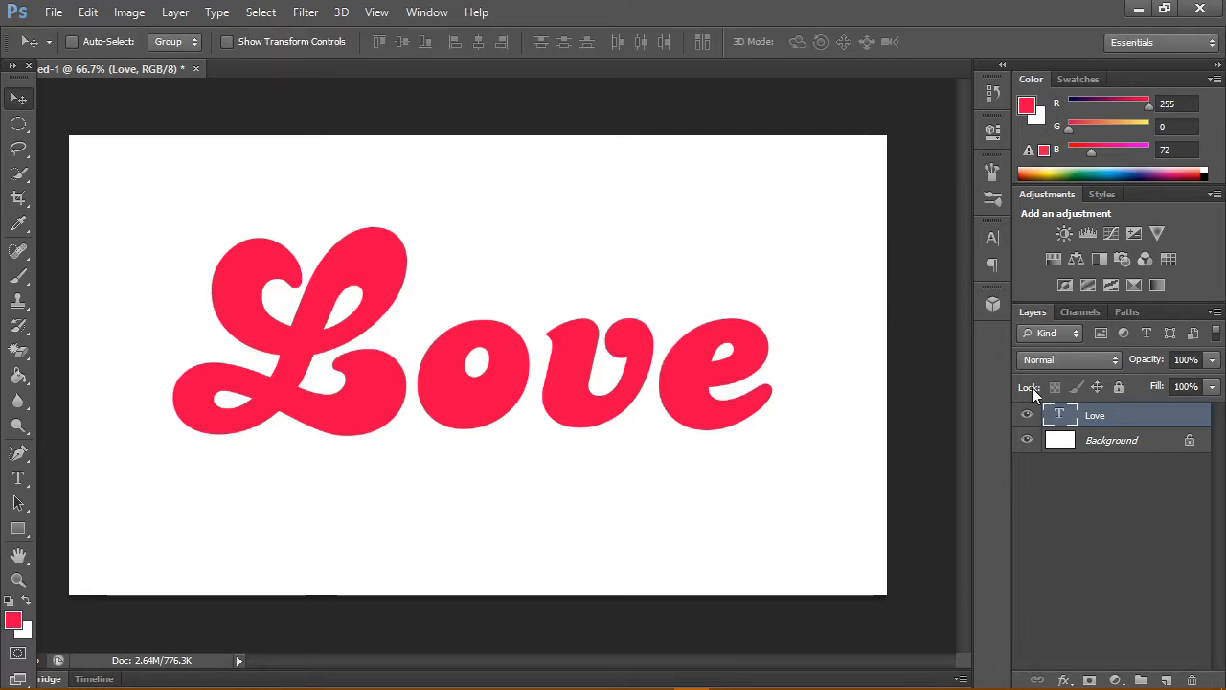
Duplicate the Love text layer under the name 2 and place the copy directly below the original
left_click(175, 12)
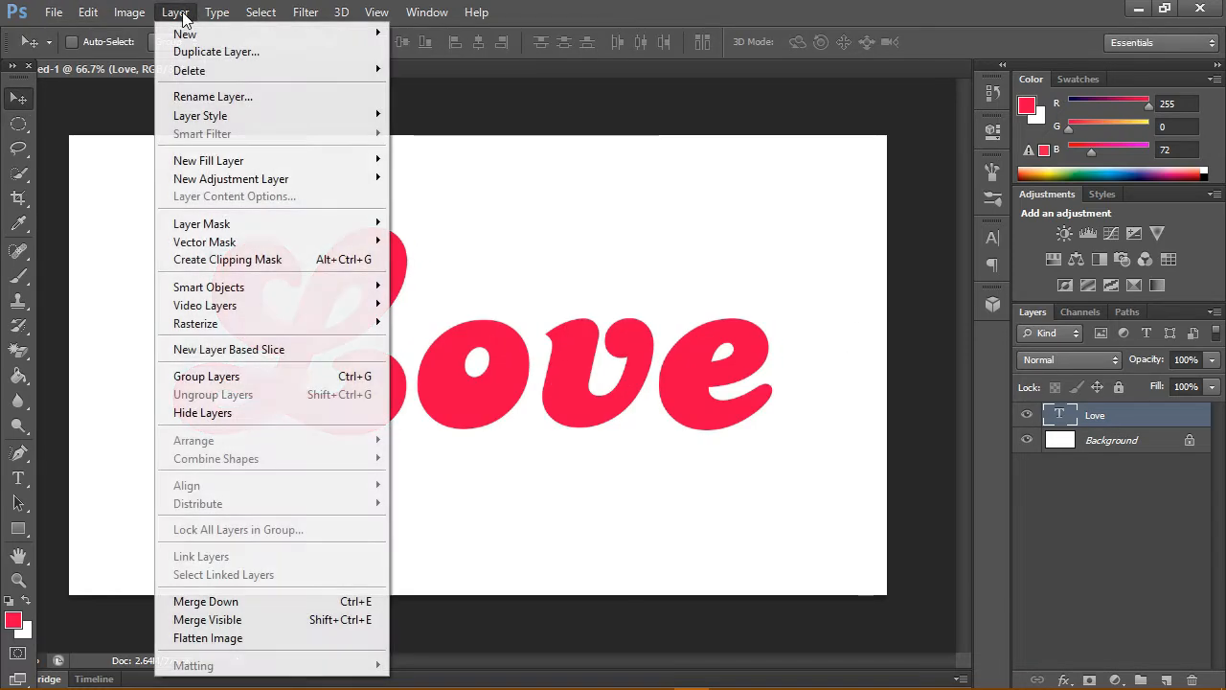
left_click(278, 52)
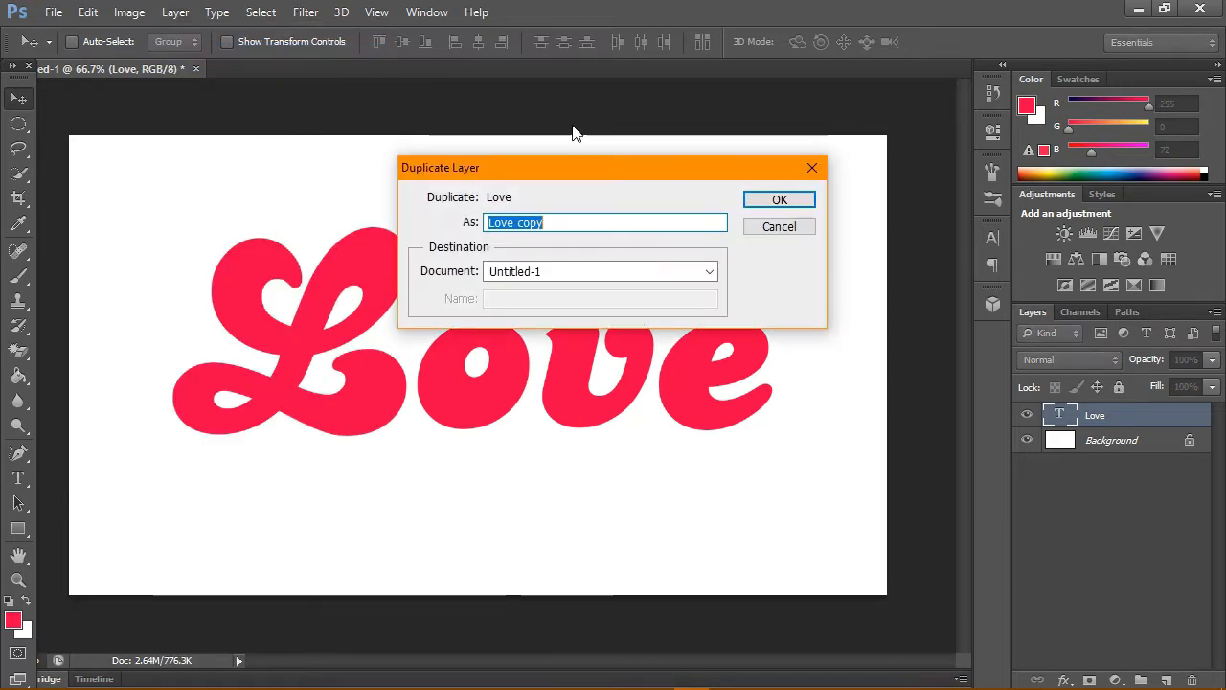
type("2")
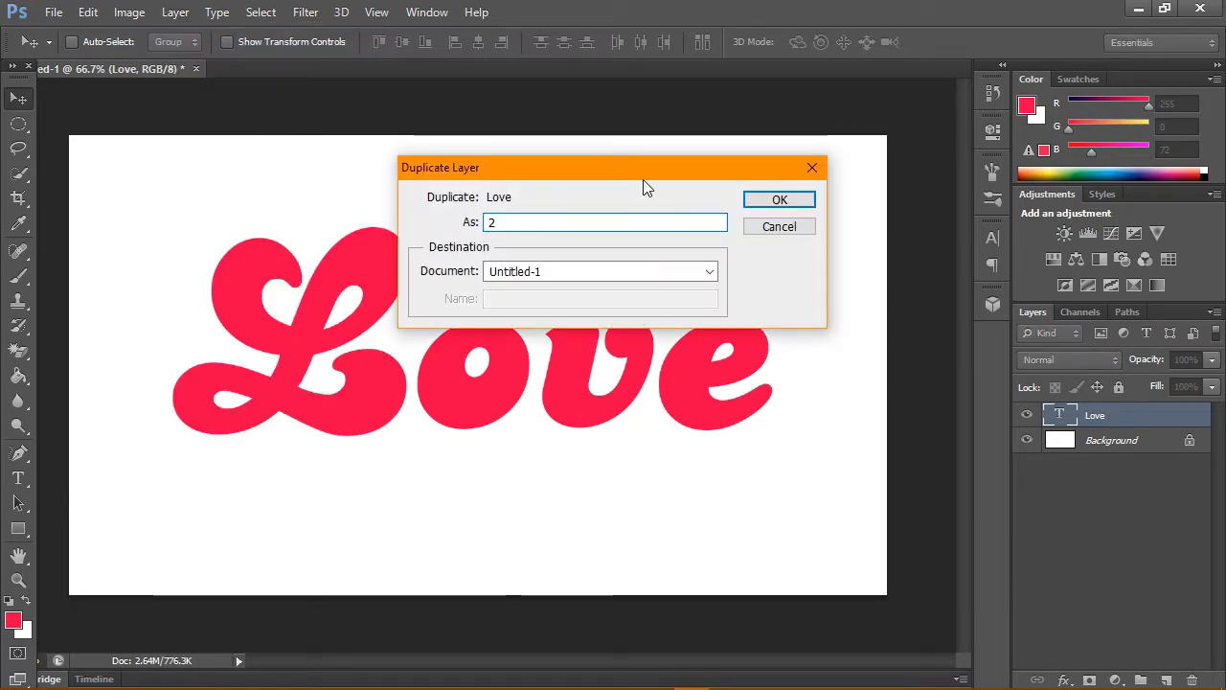
left_click(781, 197)
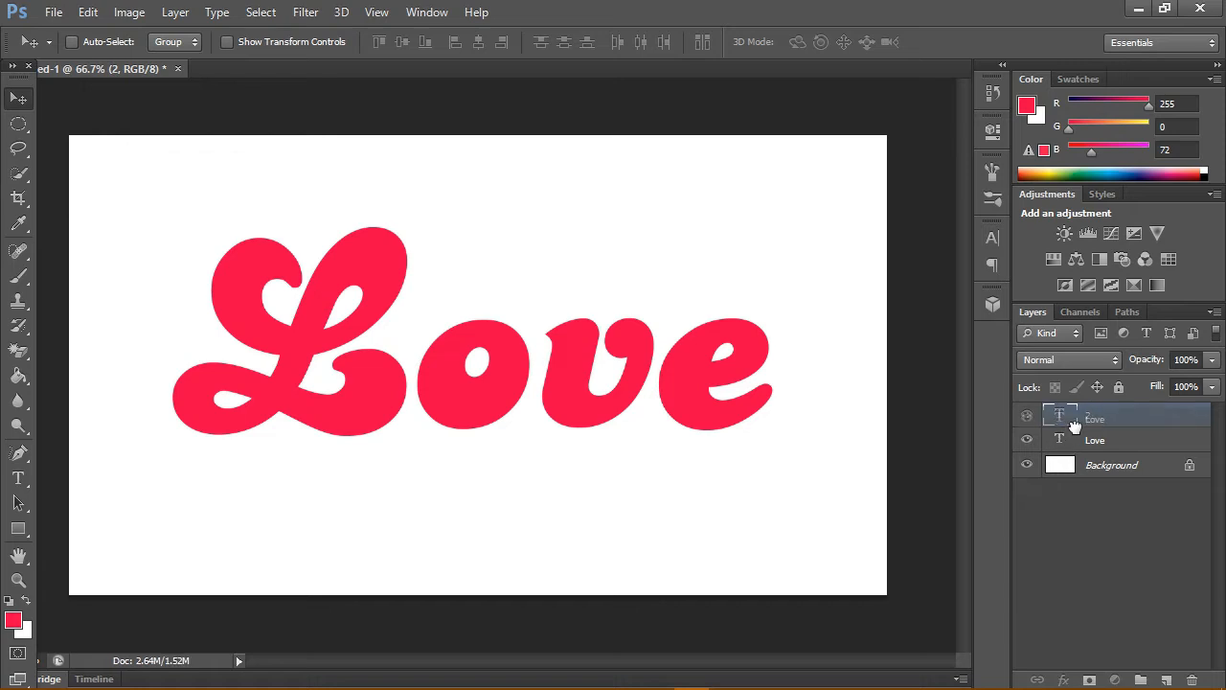
left_click_drag(1072, 421, 1138, 450)
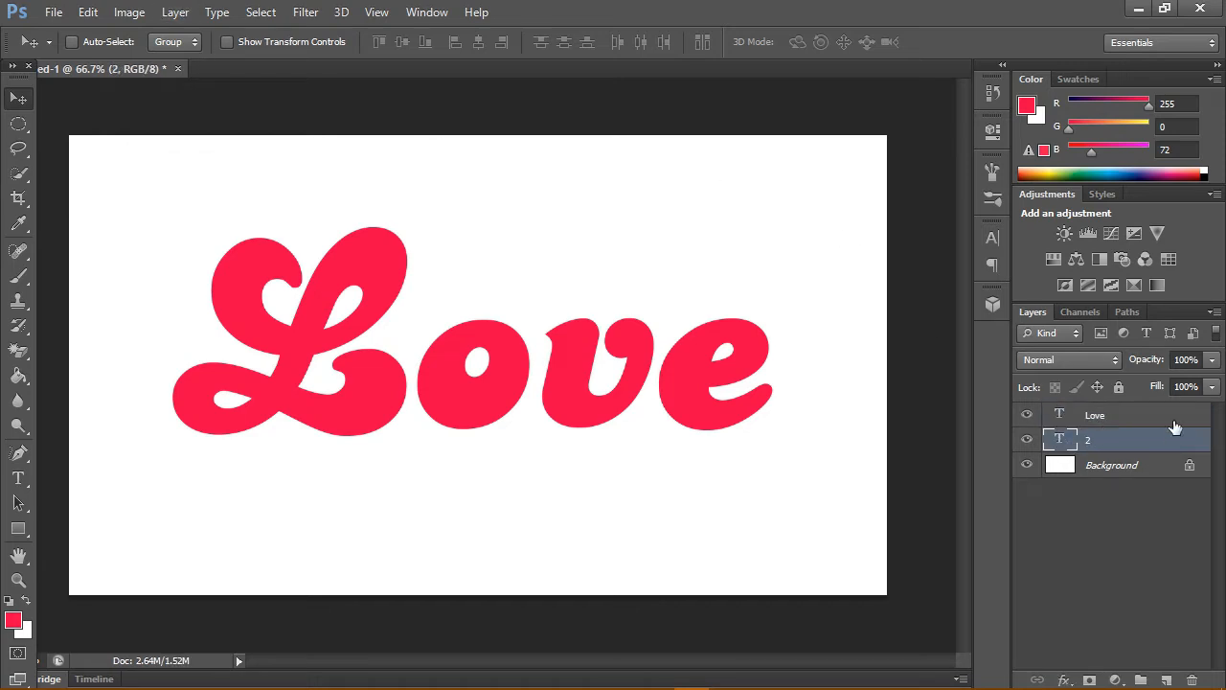
Convert text layer 2 to a shape and hide the Love text layer
left_click(212, 15)
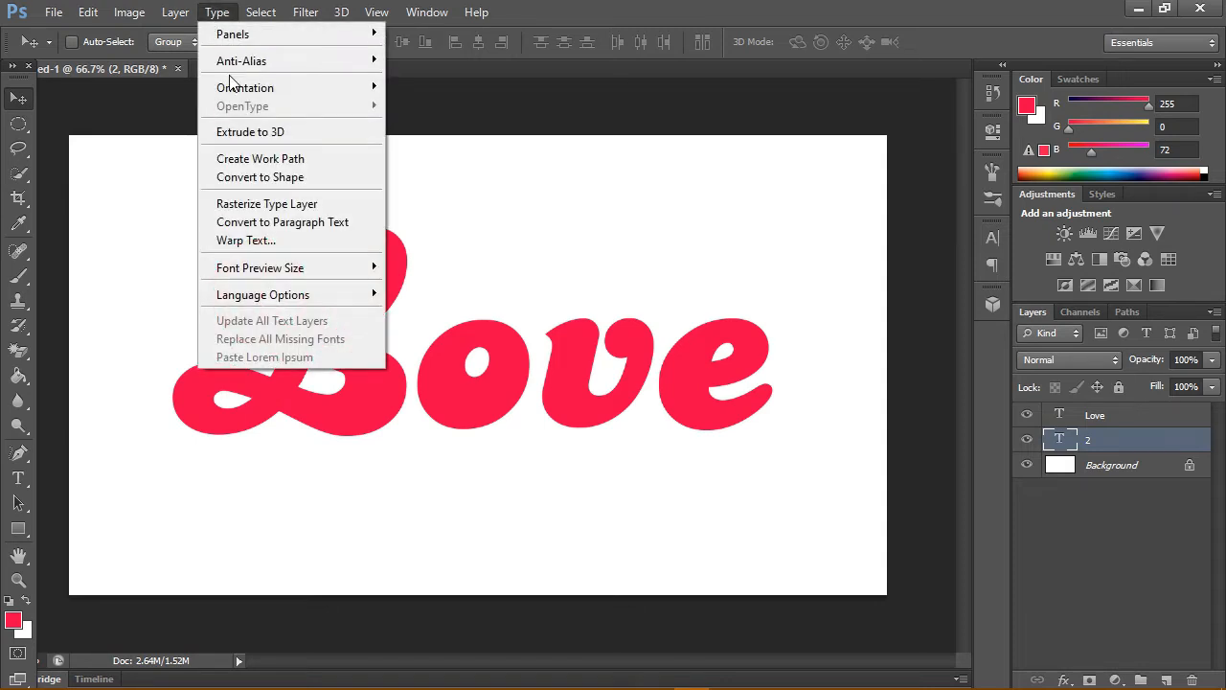
mouse_move(172, 11)
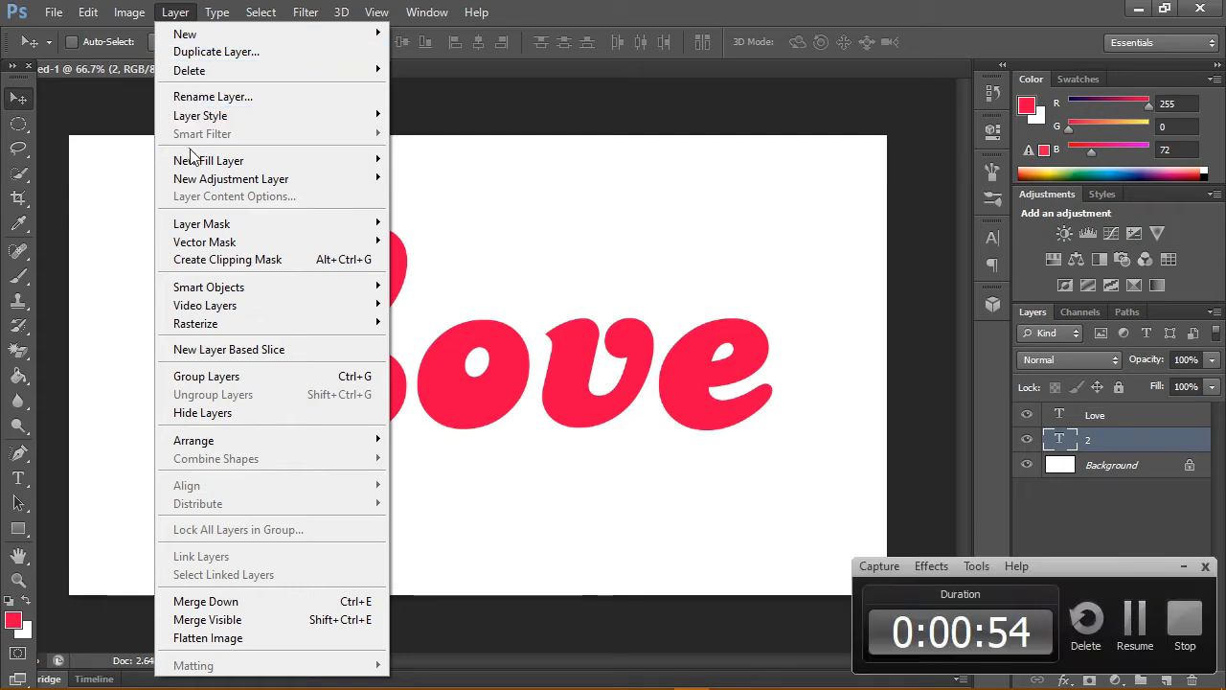
mouse_move(208, 6)
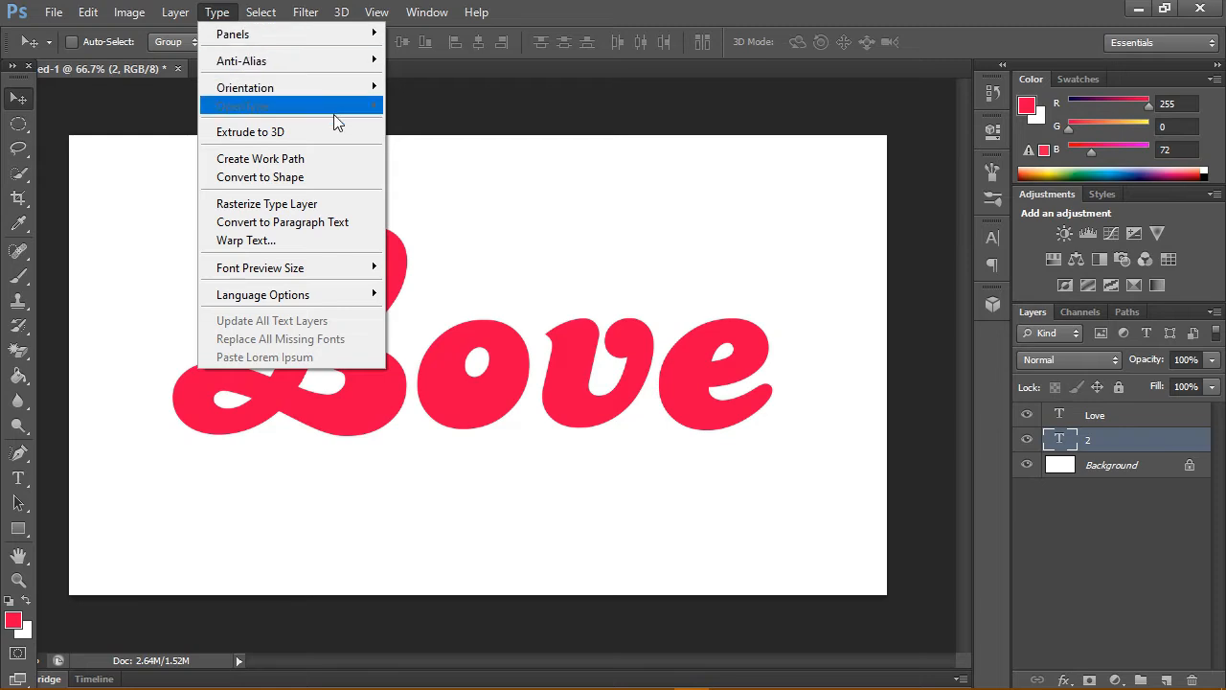
left_click(317, 188)
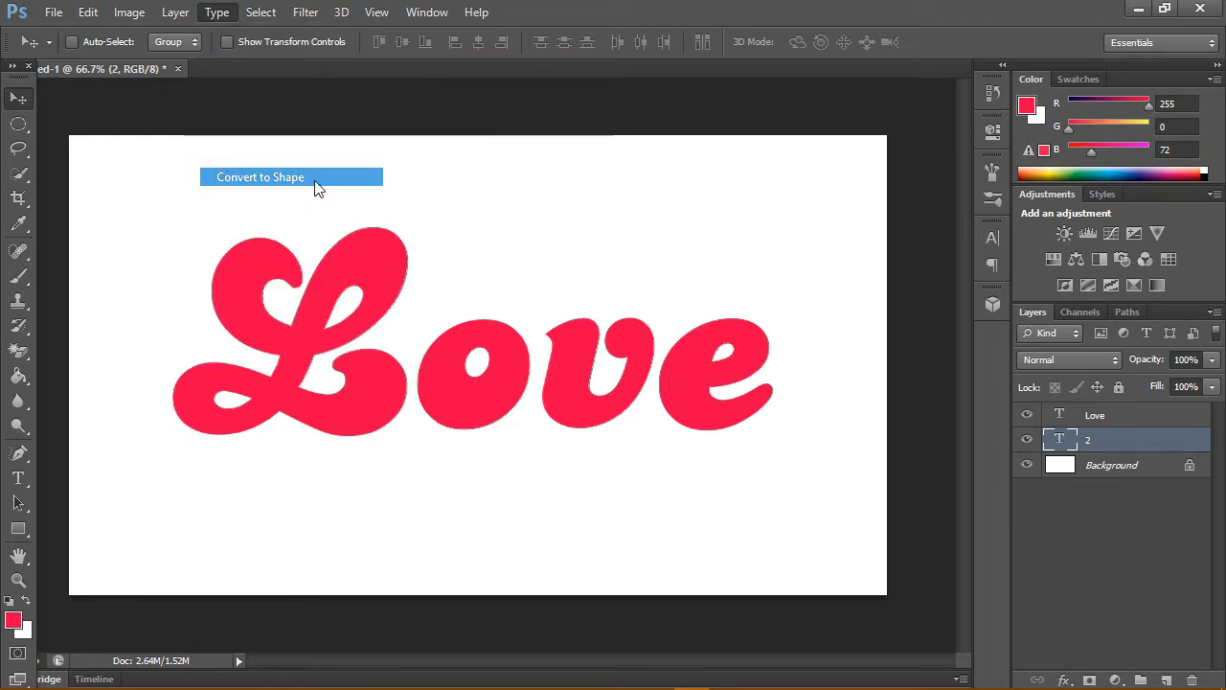
left_click(1034, 420)
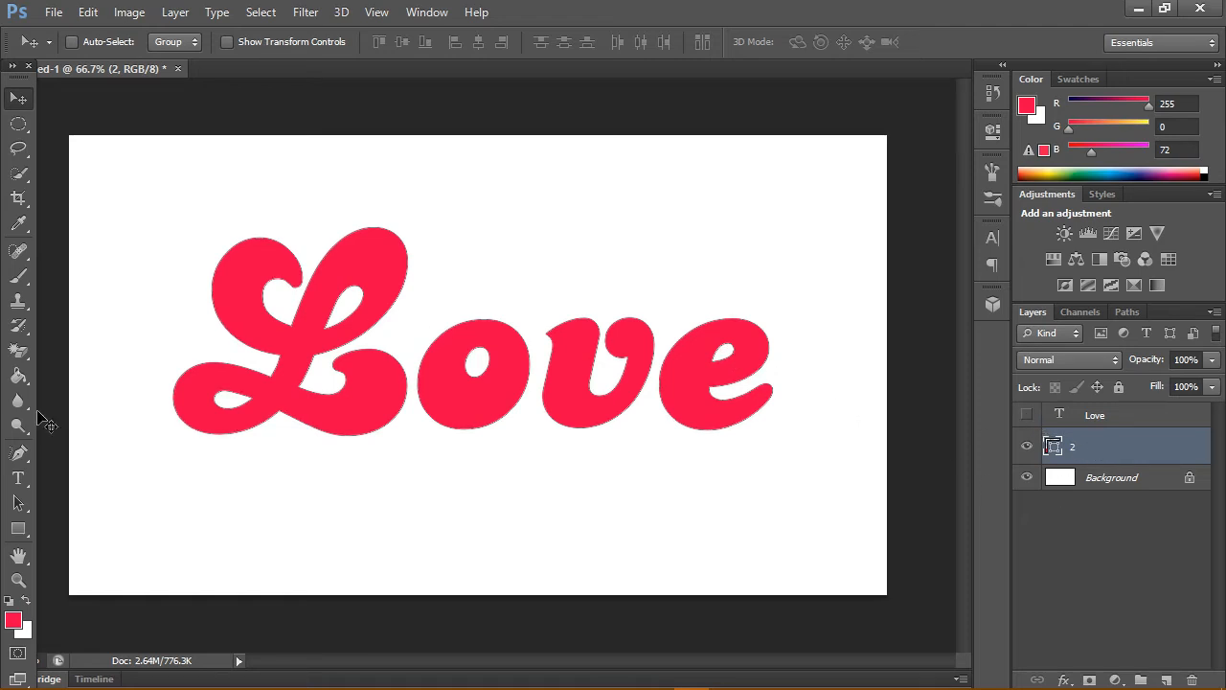
Select all letter paths of shape layer 2 and give them a black stroke aligned to the outside
left_click(18, 502)
left_click_drag(178, 250, 804, 486)
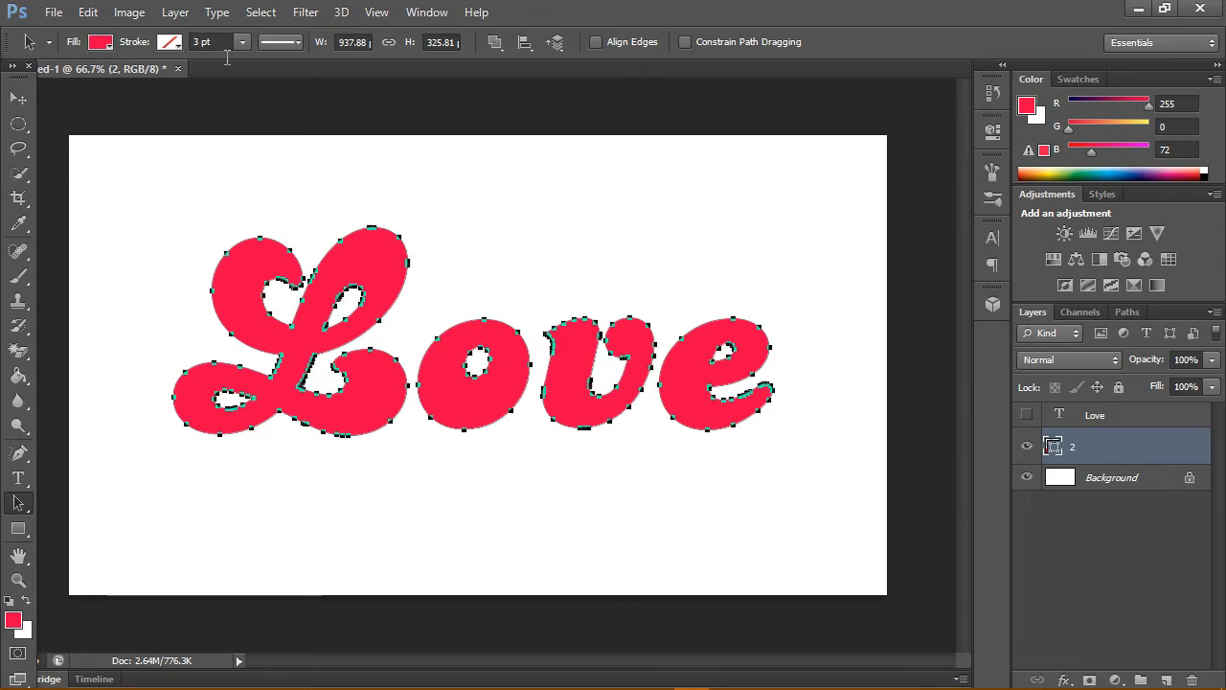
left_click(292, 42)
left_click(230, 243)
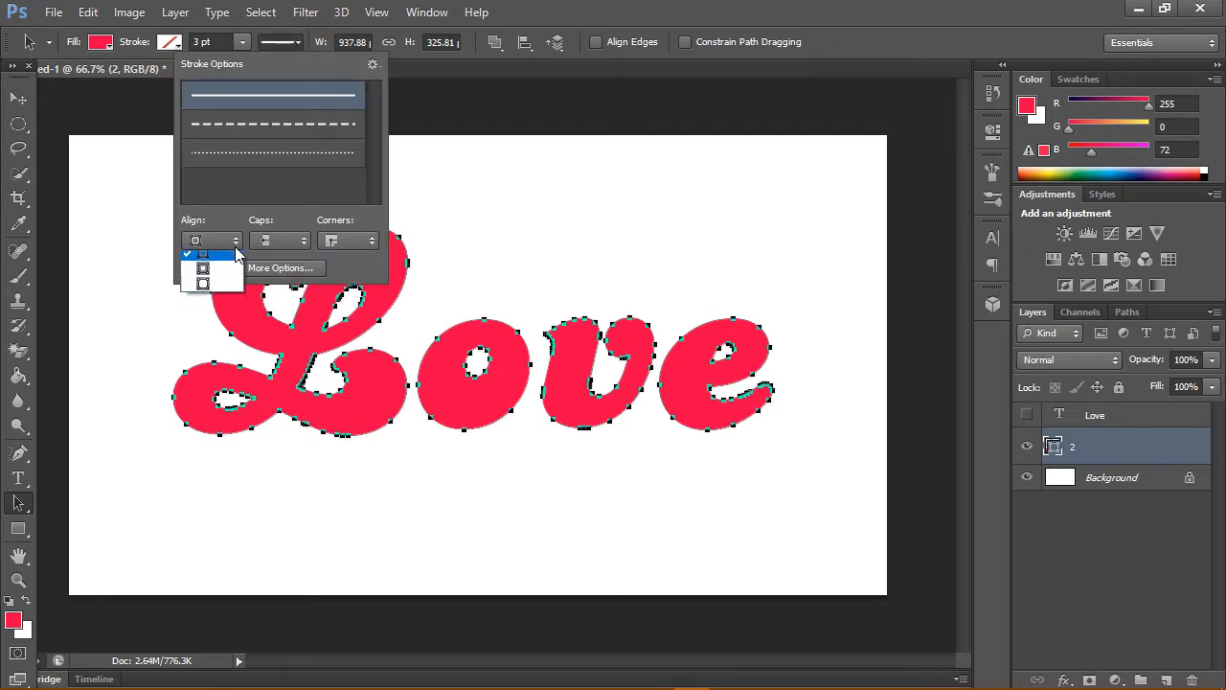
left_click(212, 293)
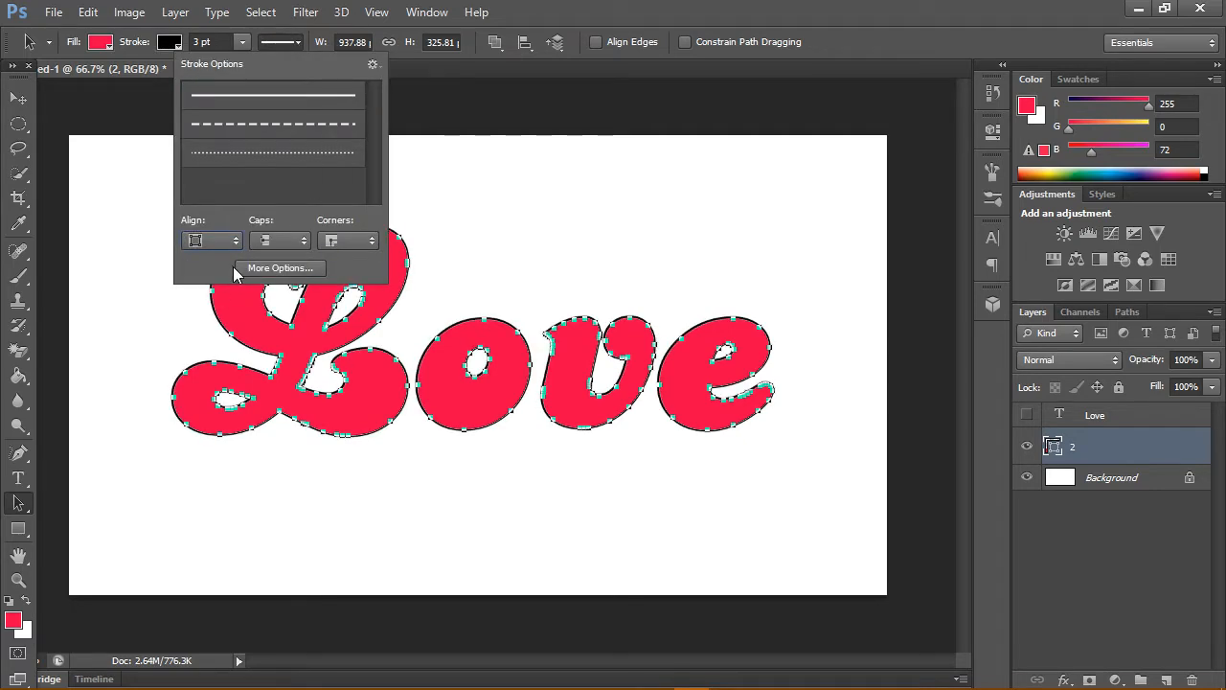
left_click(548, 26)
Set the stroke width of the lettering on layer 2 to 25 pt
left_click(222, 44)
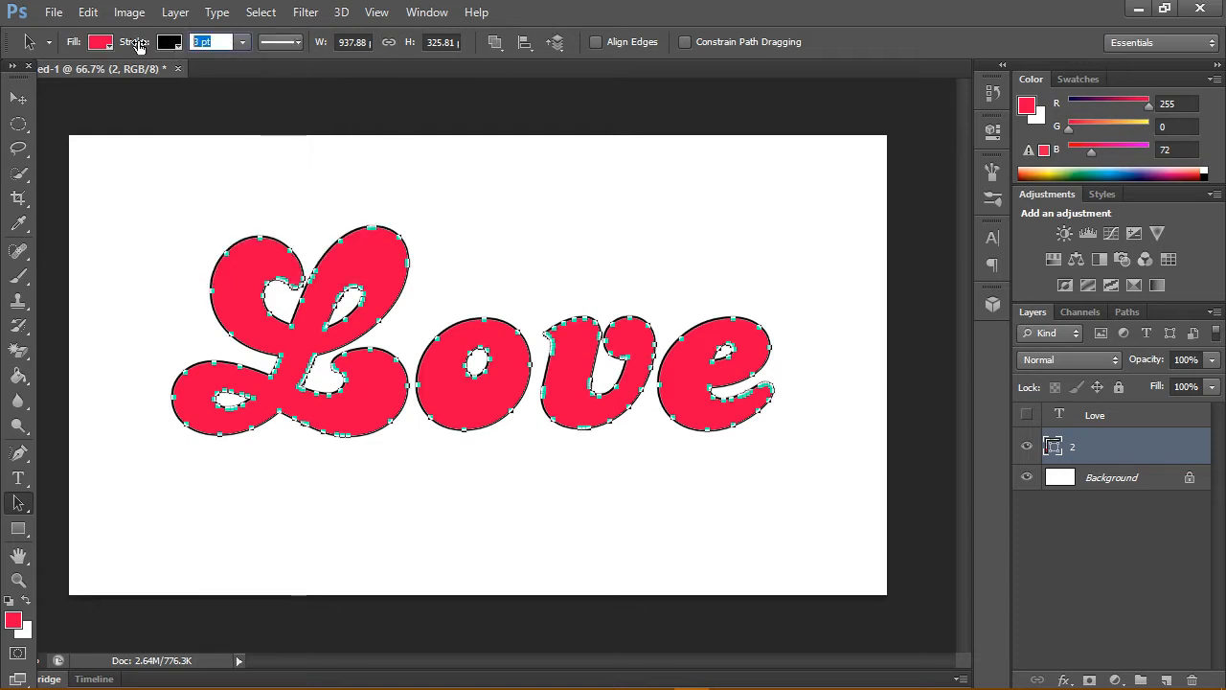
type("25")
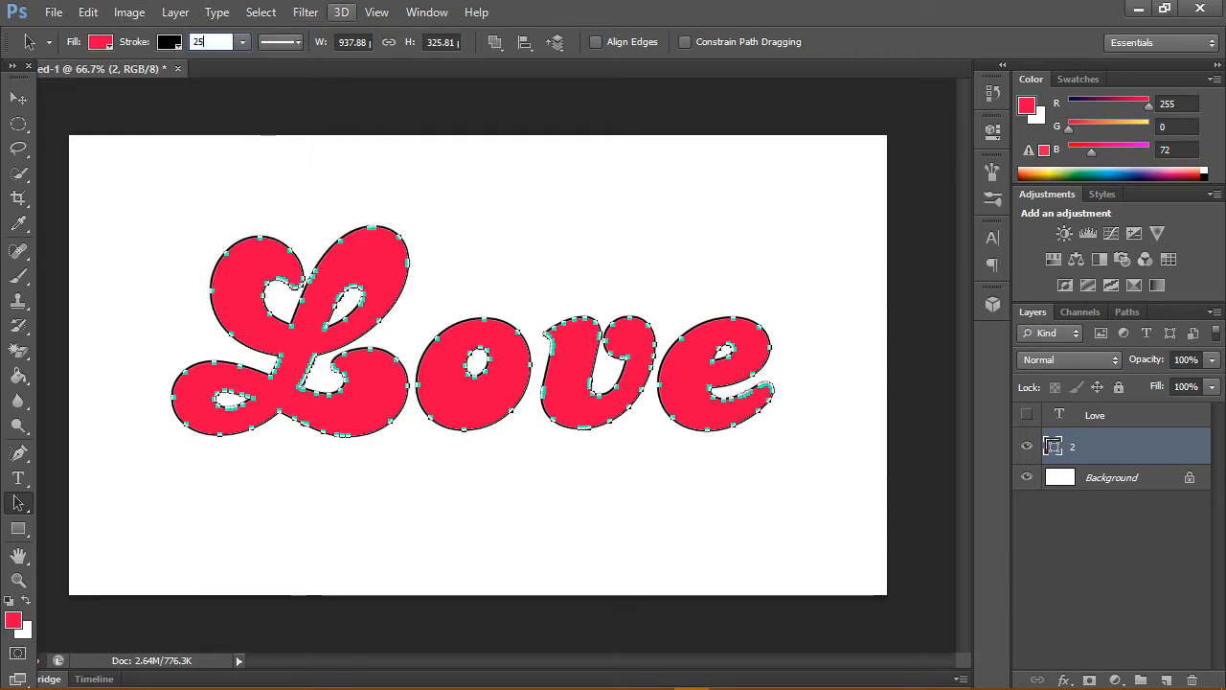
key("Tab")
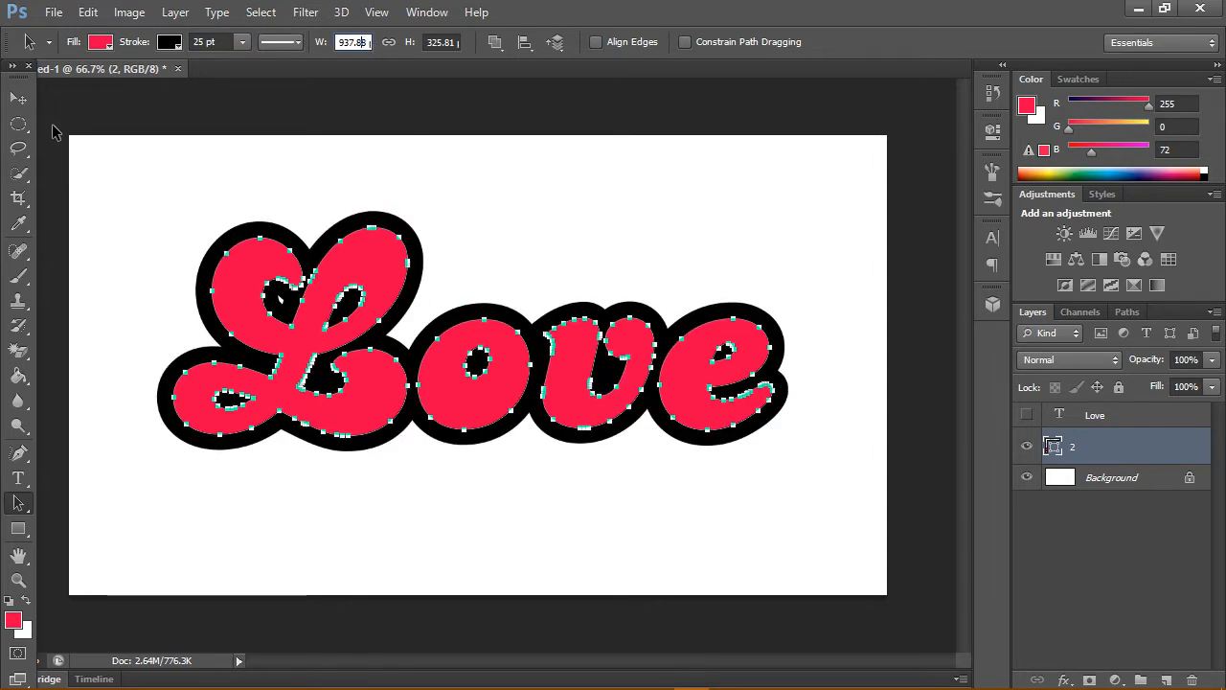
Rasterize the shape on layer 2 and turn the Love text layer's visibility back on
left_click(18, 98)
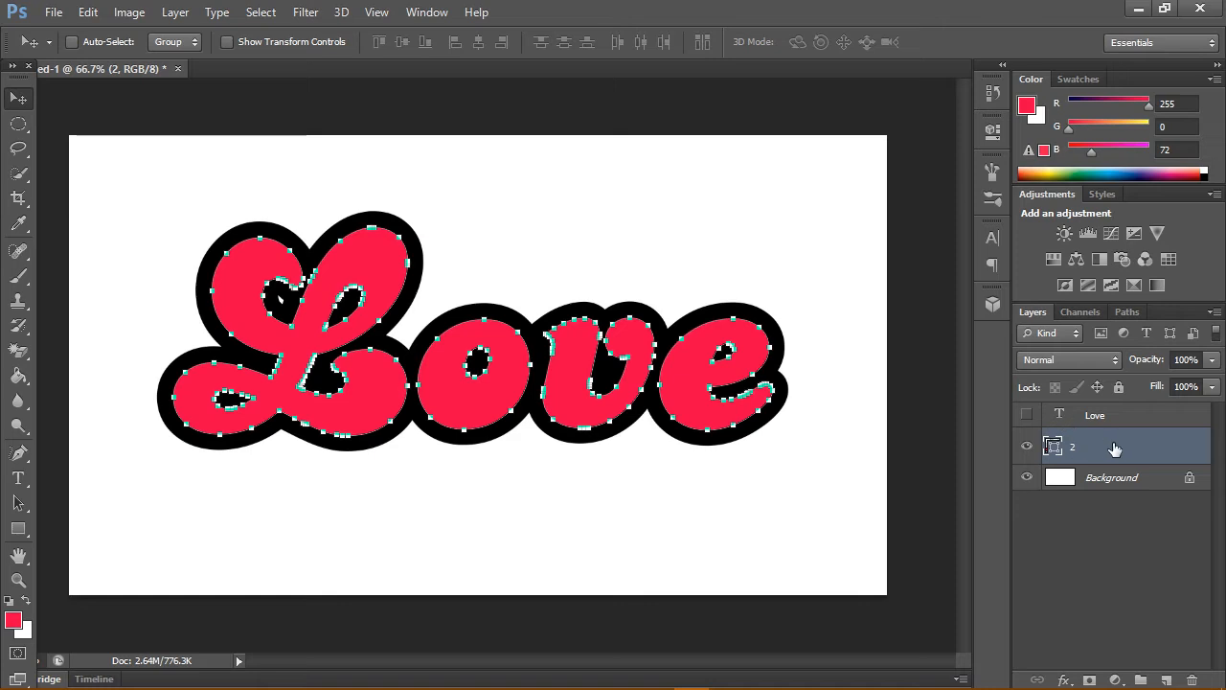
left_click(216, 12)
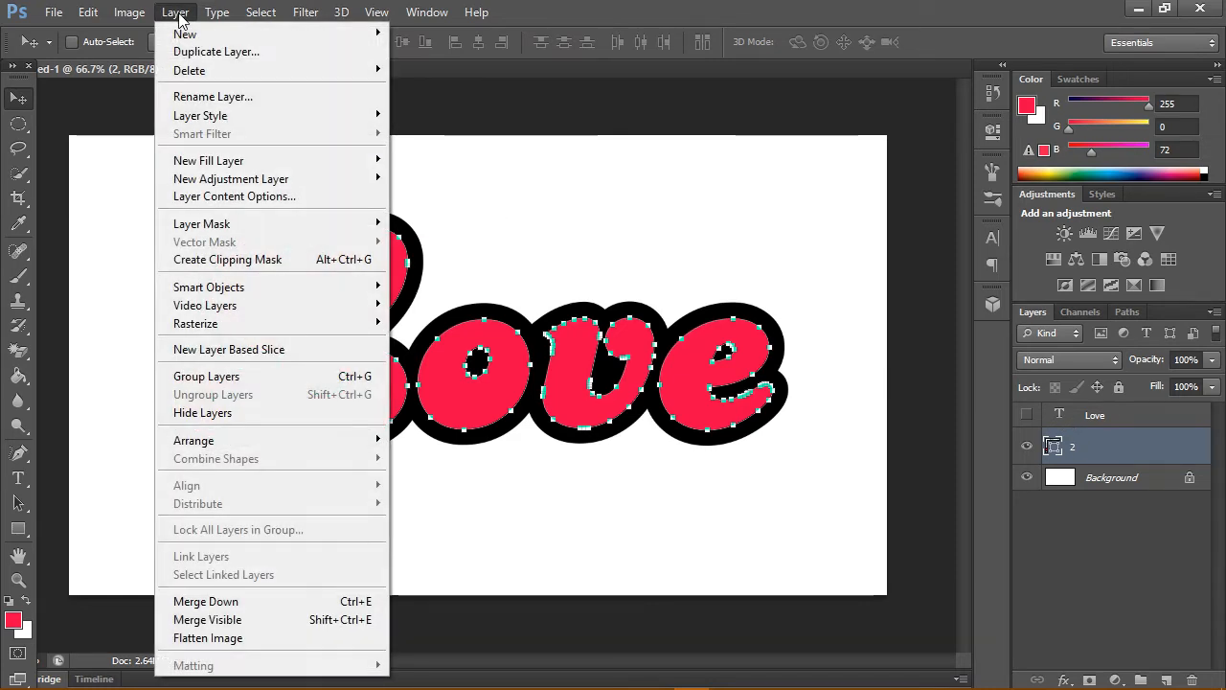
mouse_move(264, 324)
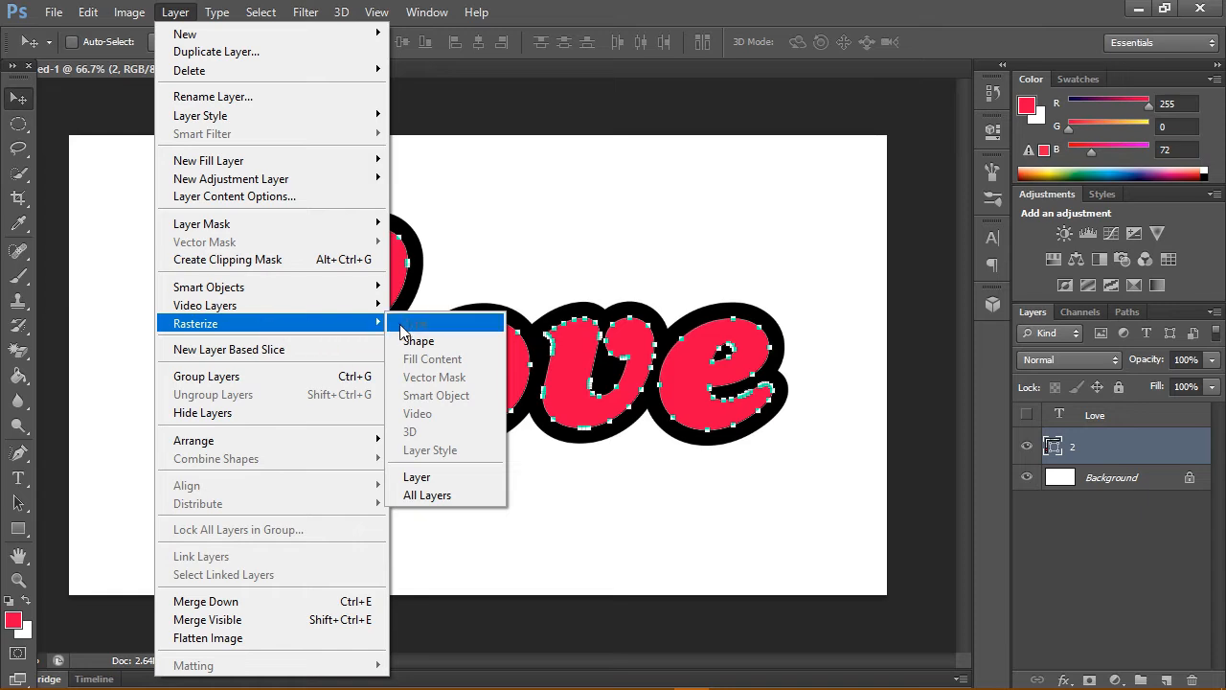
left_click(429, 341)
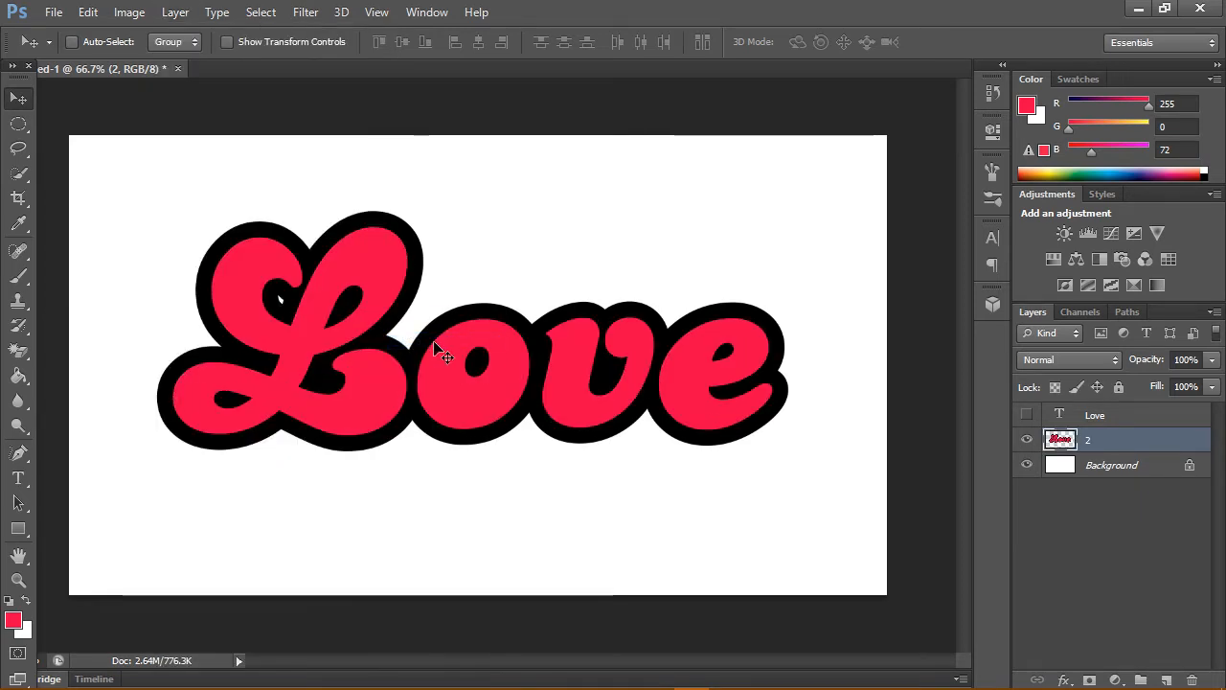
left_click(1027, 416)
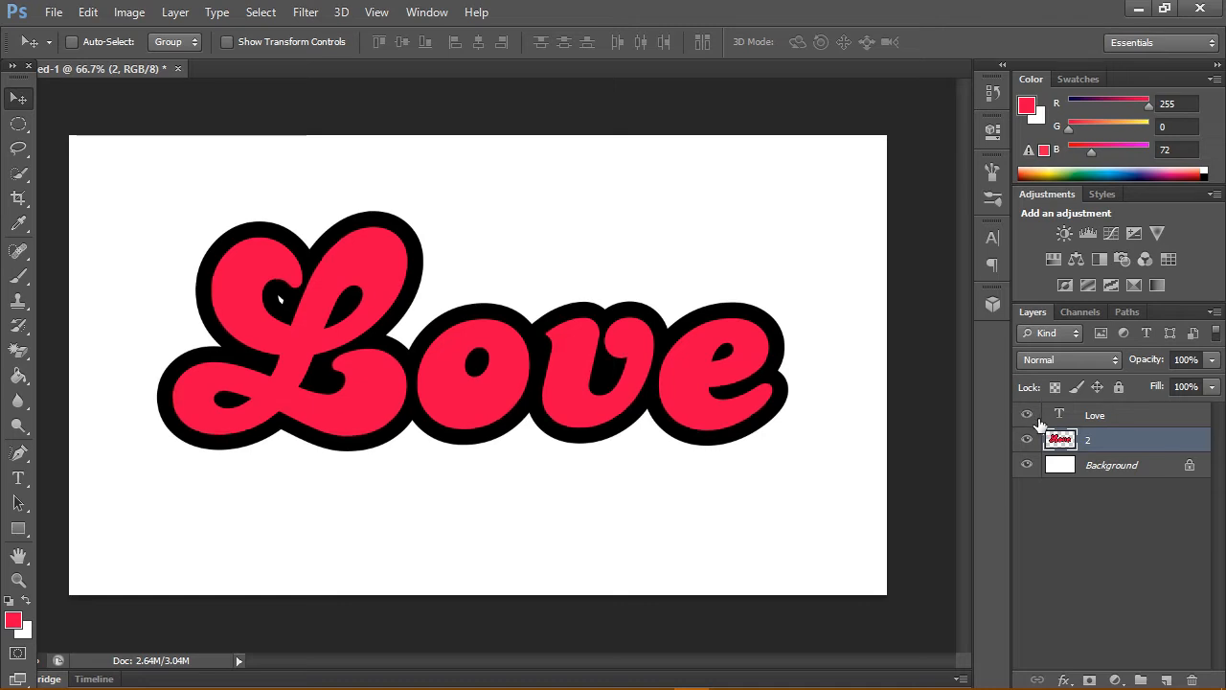
Apply the preset style with Bevel & Emboss and Drop Shadow to the Love text layer, and collapse its effects list
left_click(1146, 422)
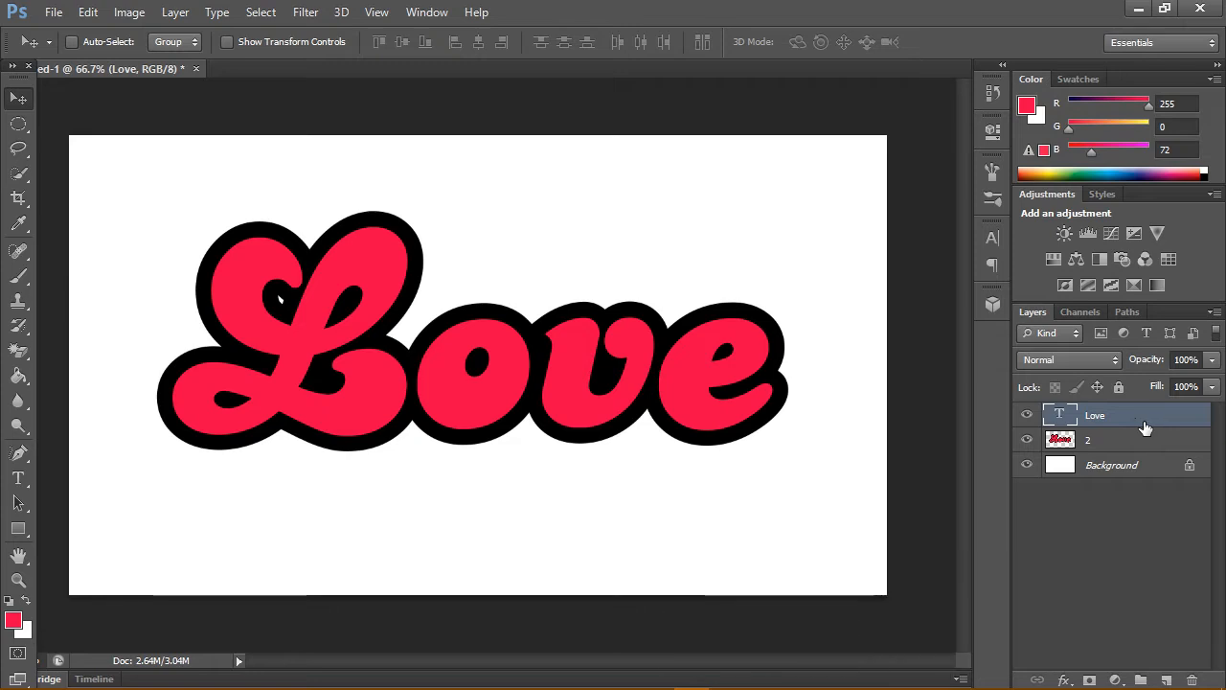
left_click(1102, 194)
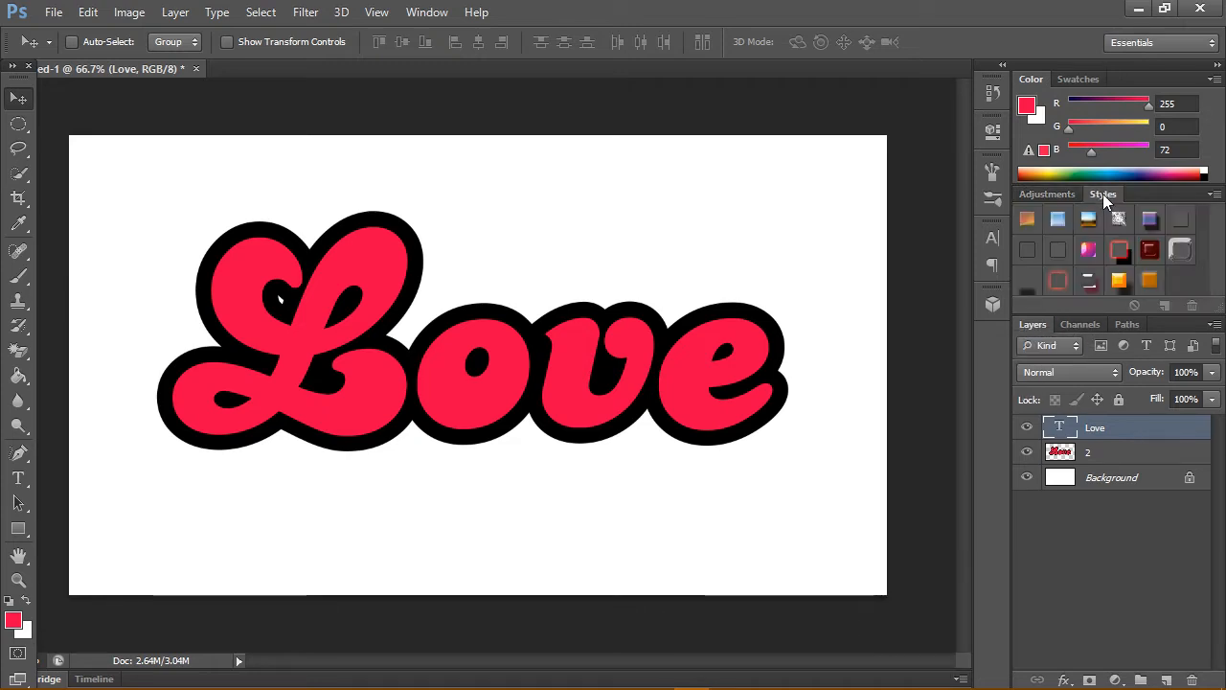
left_click(1212, 194)
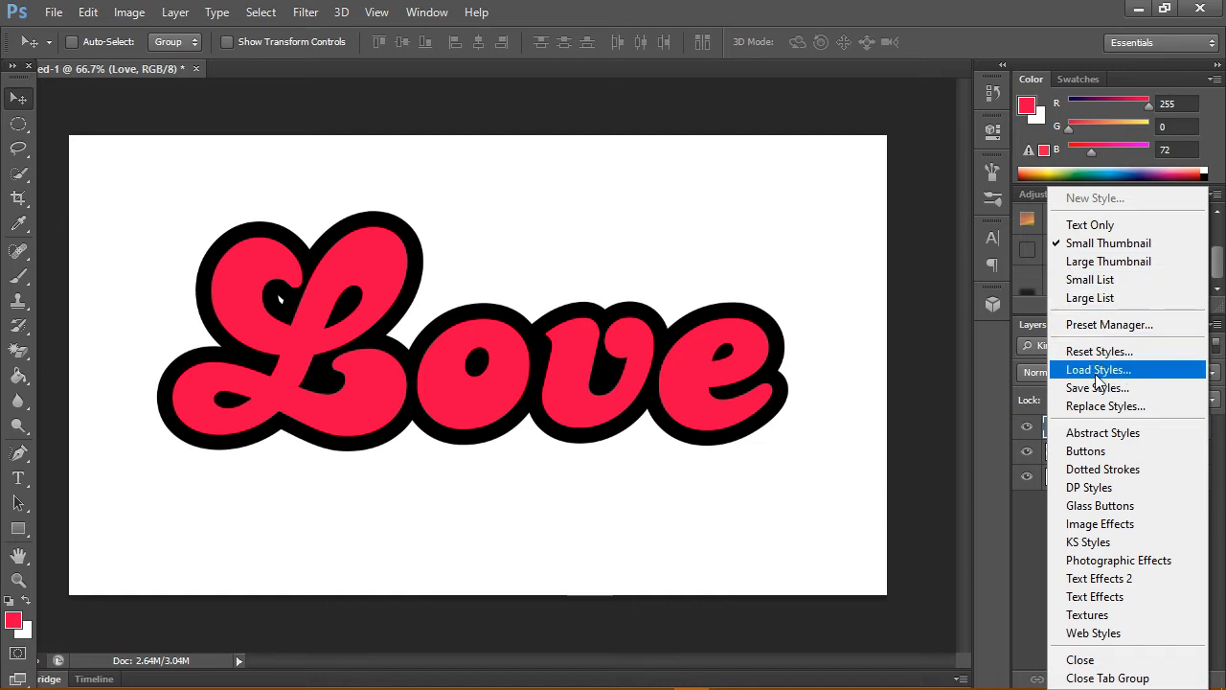
left_click(998, 359)
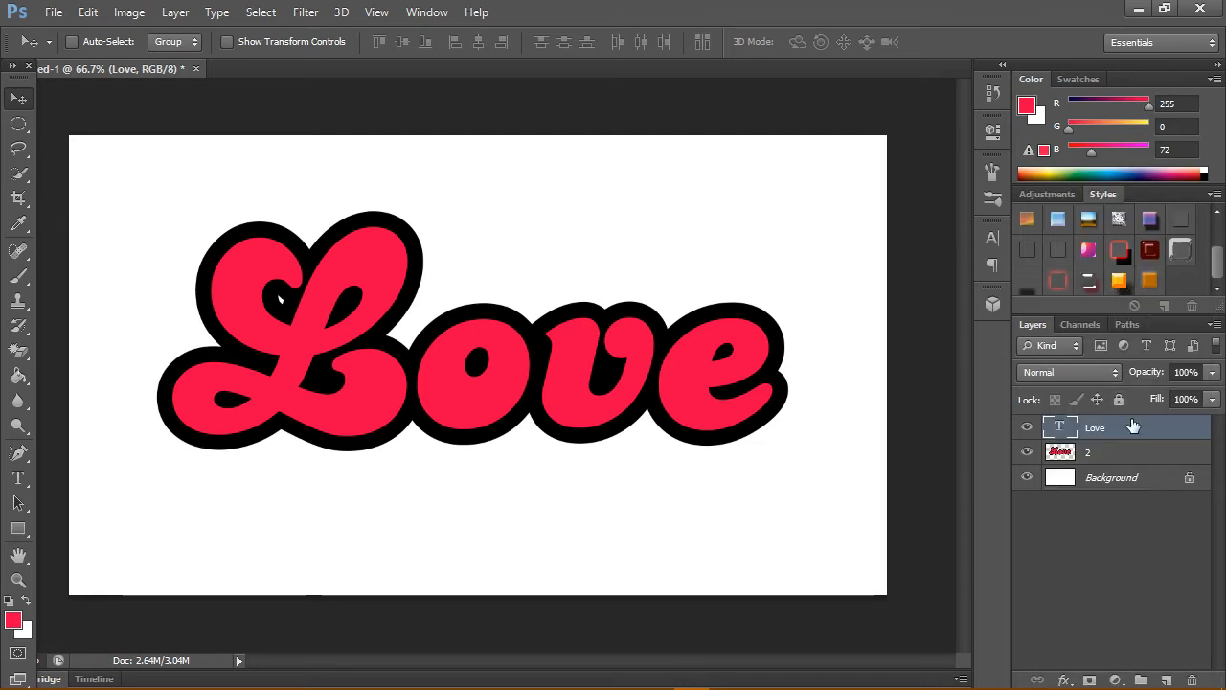
left_click(1097, 282)
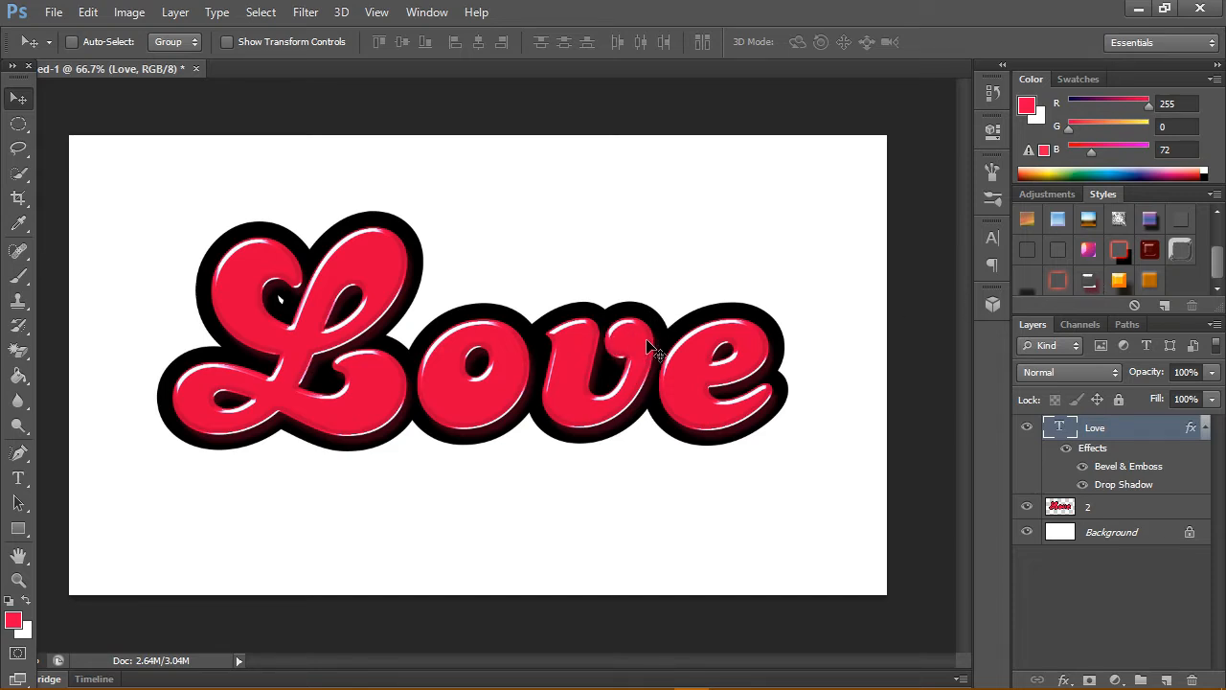
left_click(1206, 428)
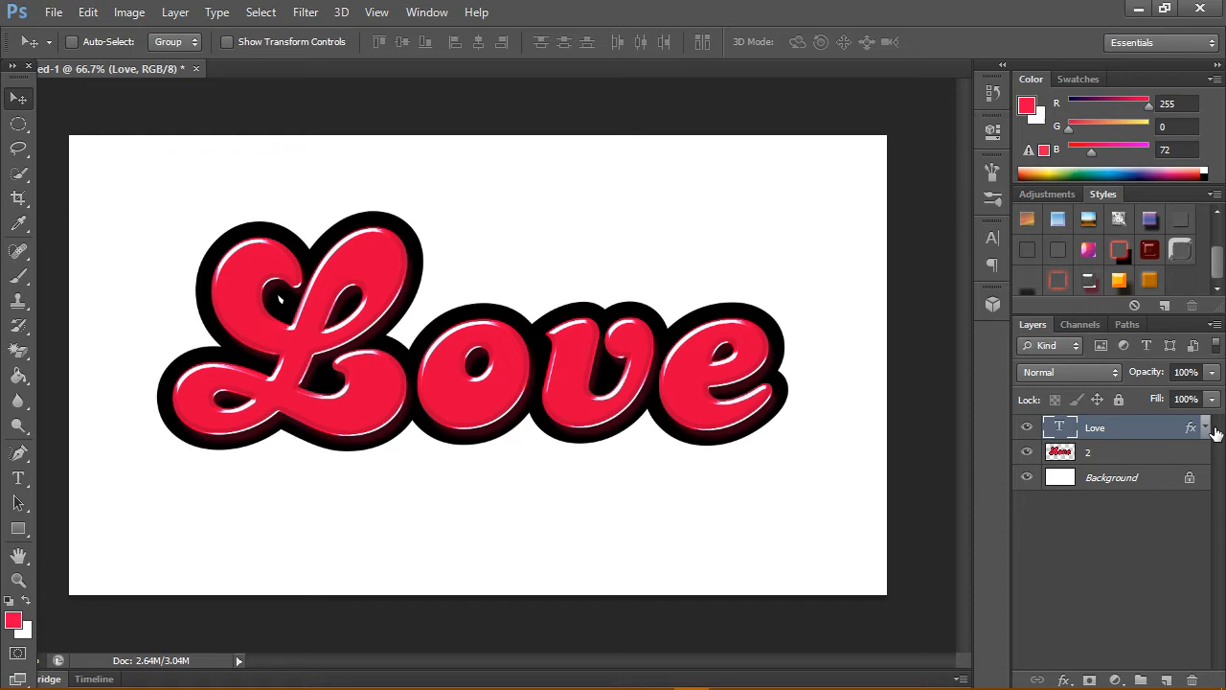
Apply the yellow-orange preset style with Bevel & Emboss, Color Overlay and Drop Shadow to layer 2, and collapse its effects list
left_click(1132, 456)
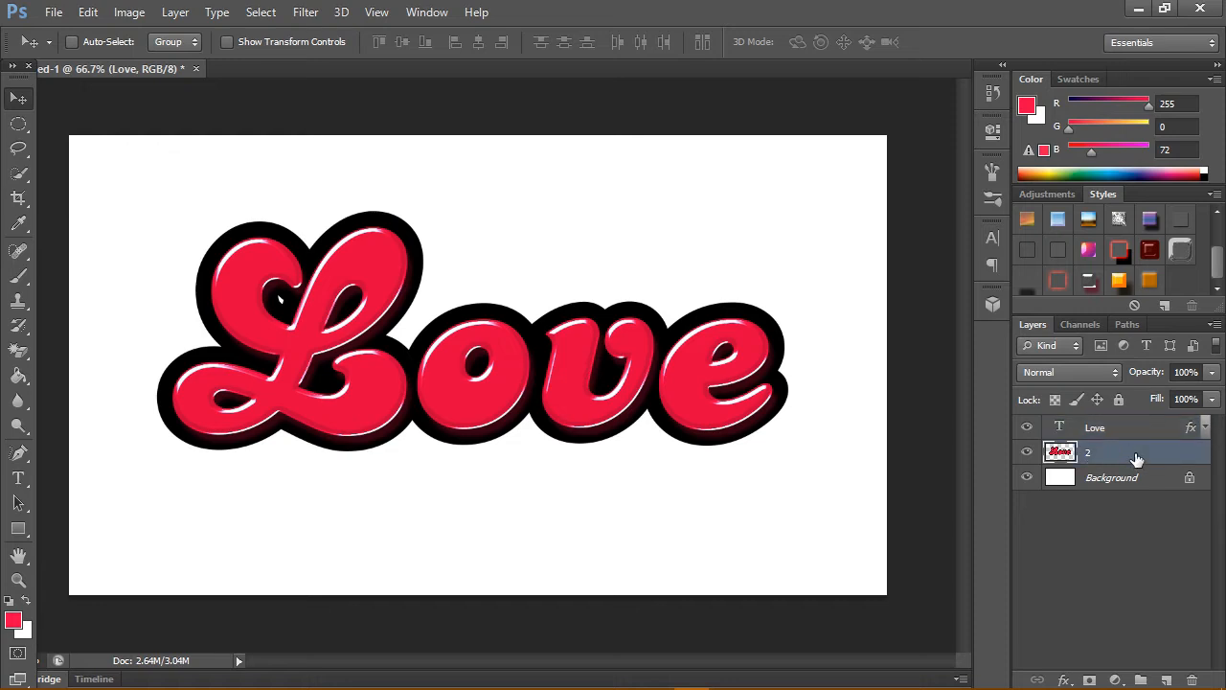
left_click(1130, 286)
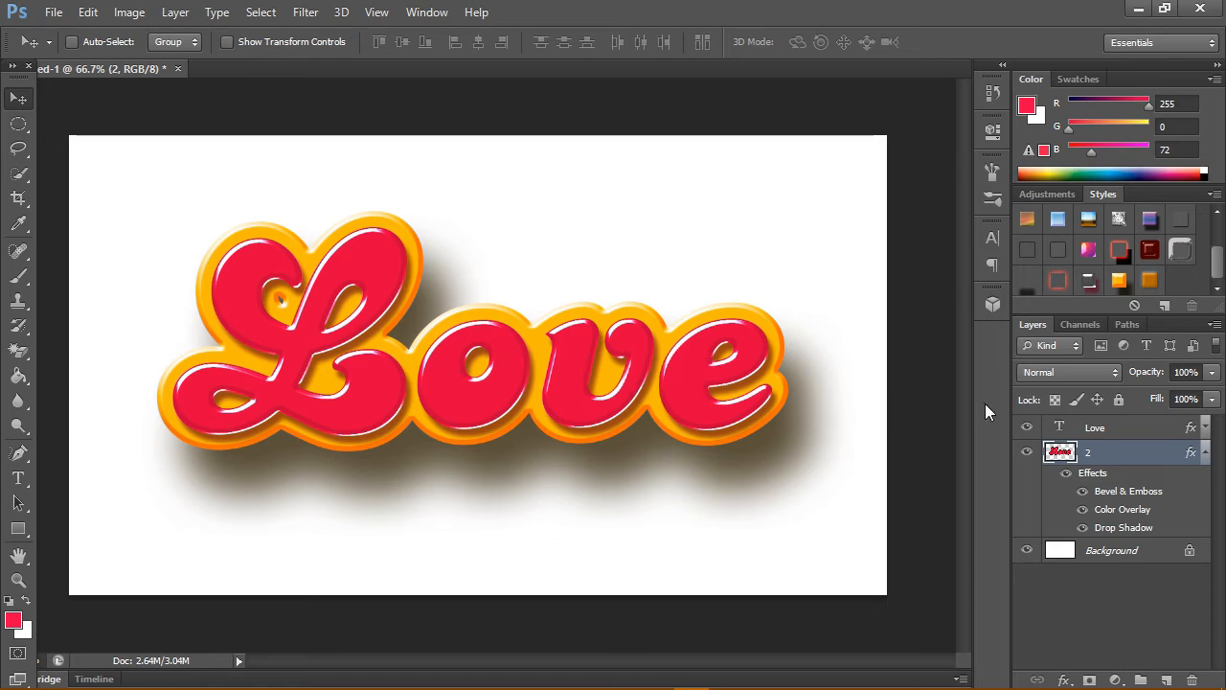
left_click(1207, 453)
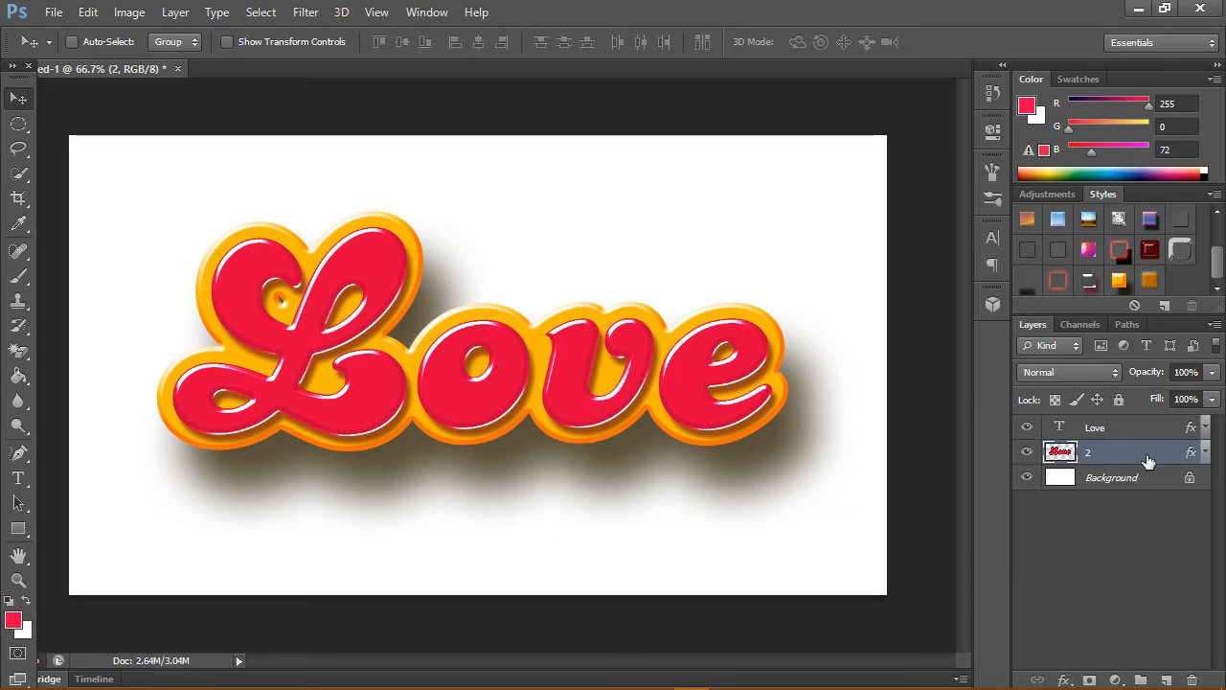
Duplicate layer 2 as "3d" and place the duplicate directly beneath layer 2
left_click(209, 12)
mouse_move(172, 14)
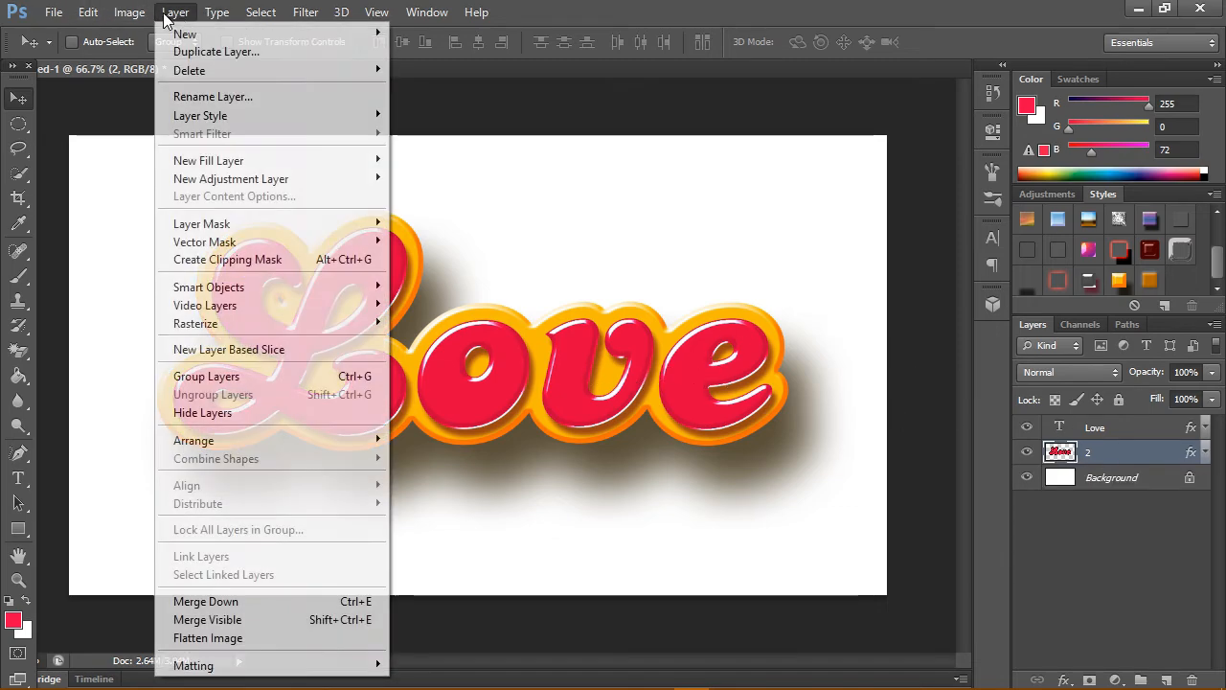
left_click(189, 51)
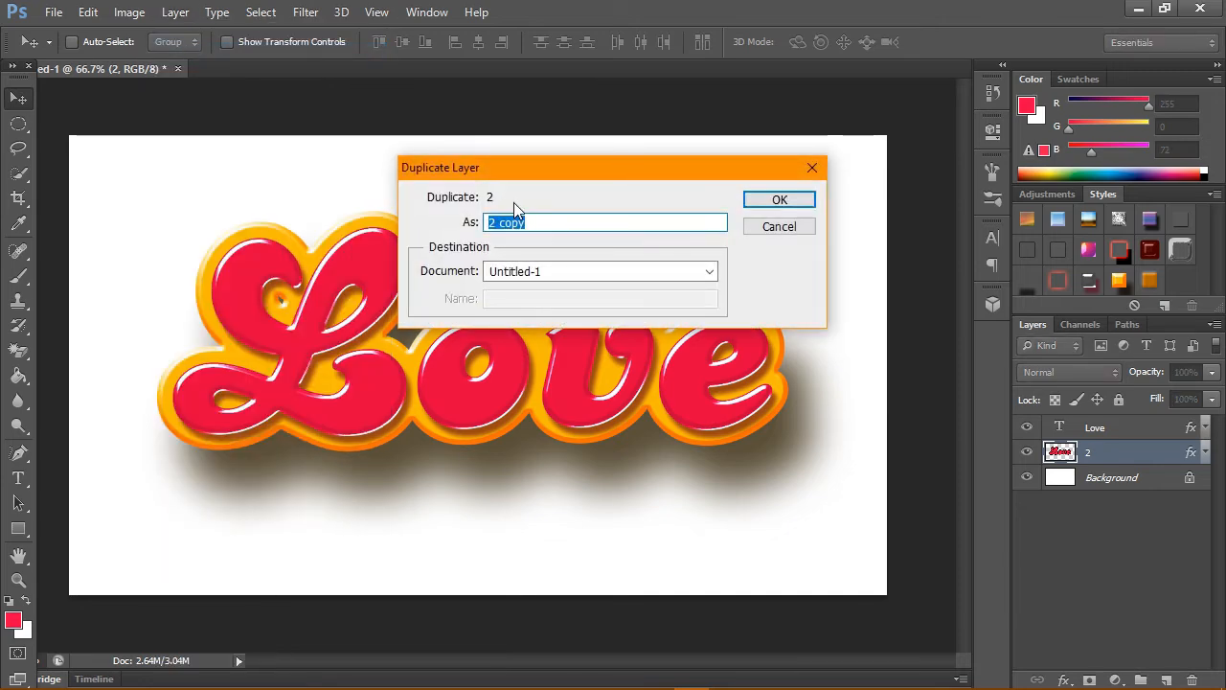
type("3d")
left_click(772, 206)
mouse_move(1119, 474)
left_mouse_down()
mouse_move(1123, 443)
mouse_move(1116, 452)
left_mouse_up()
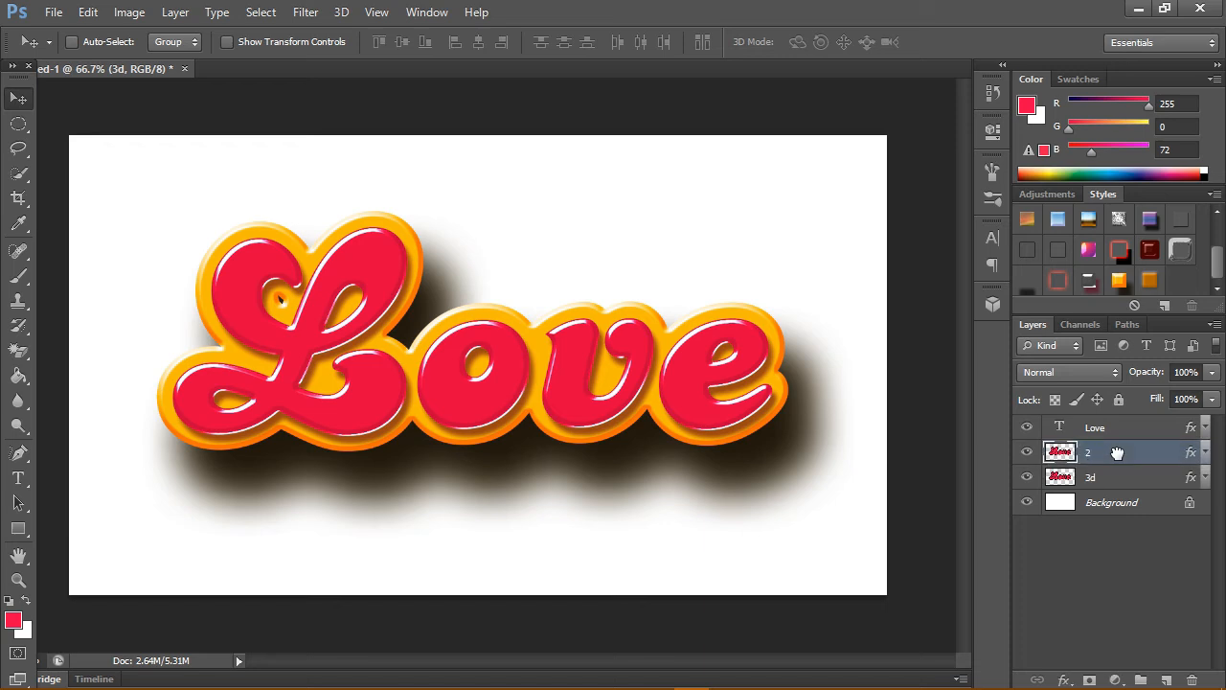
Remove all layer effects from the 3d layer by applying the empty preset style
left_click(1122, 476)
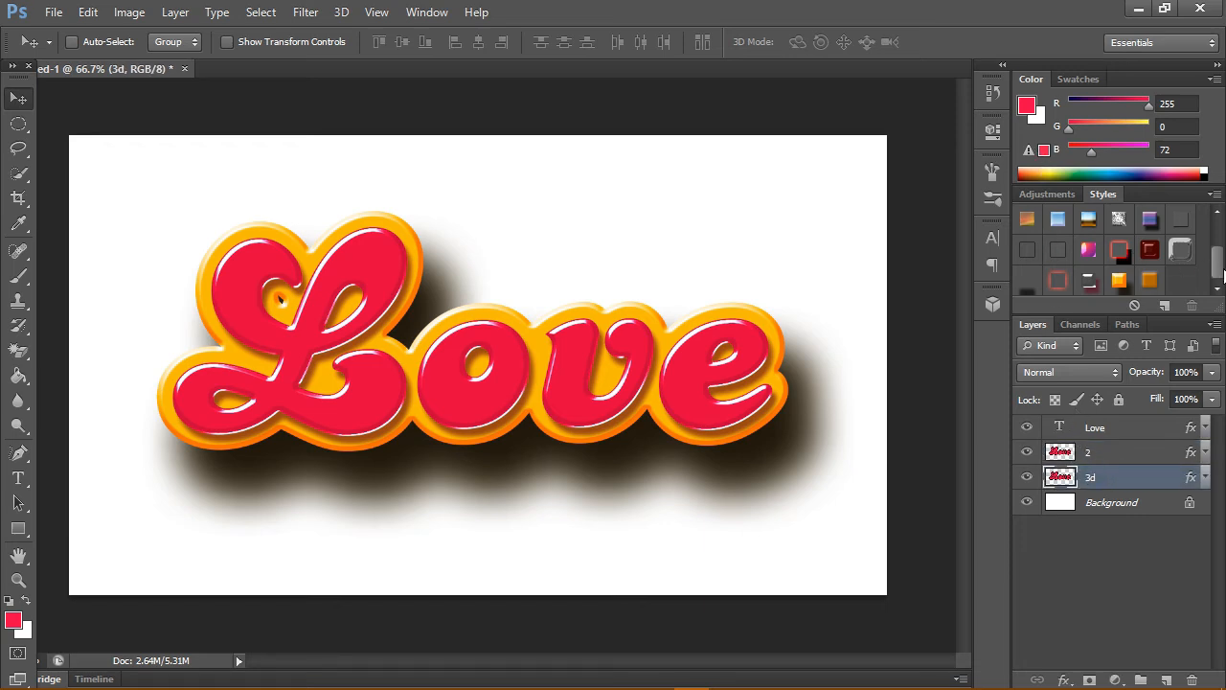
left_click_drag(1219, 264, 1220, 234)
left_click(1032, 218)
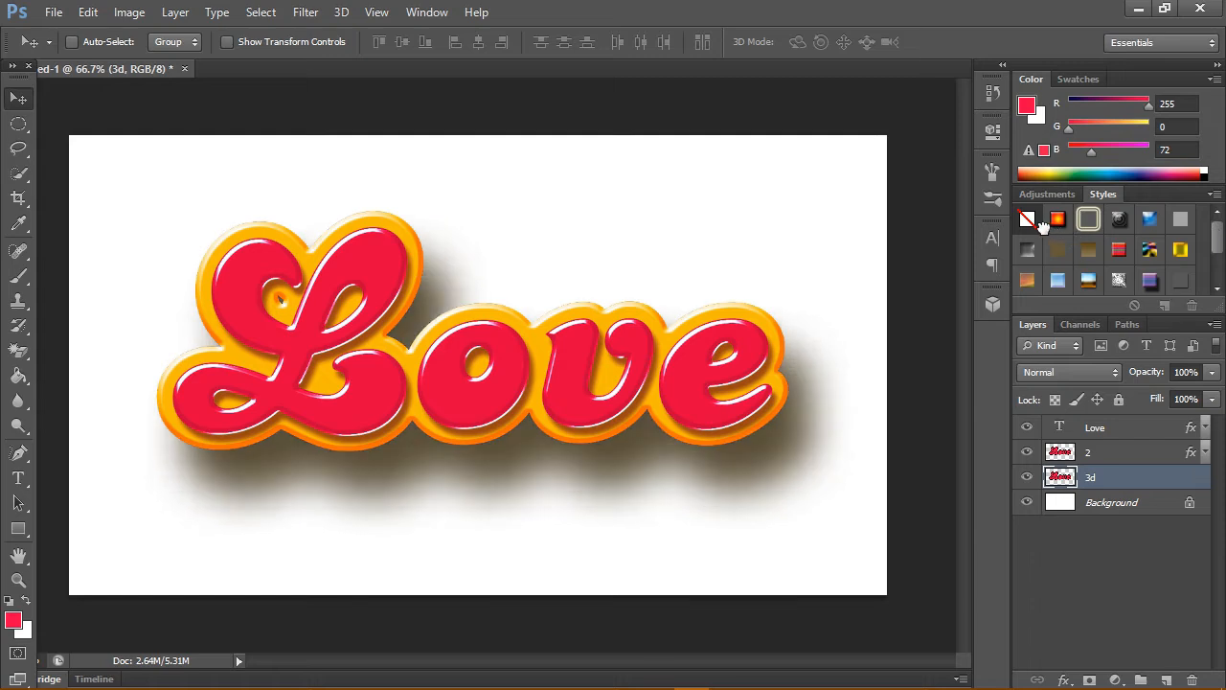
Hide the Love text layer, and switch layer 2 off and on again to check the 3d layer beneath it
left_click(1027, 428)
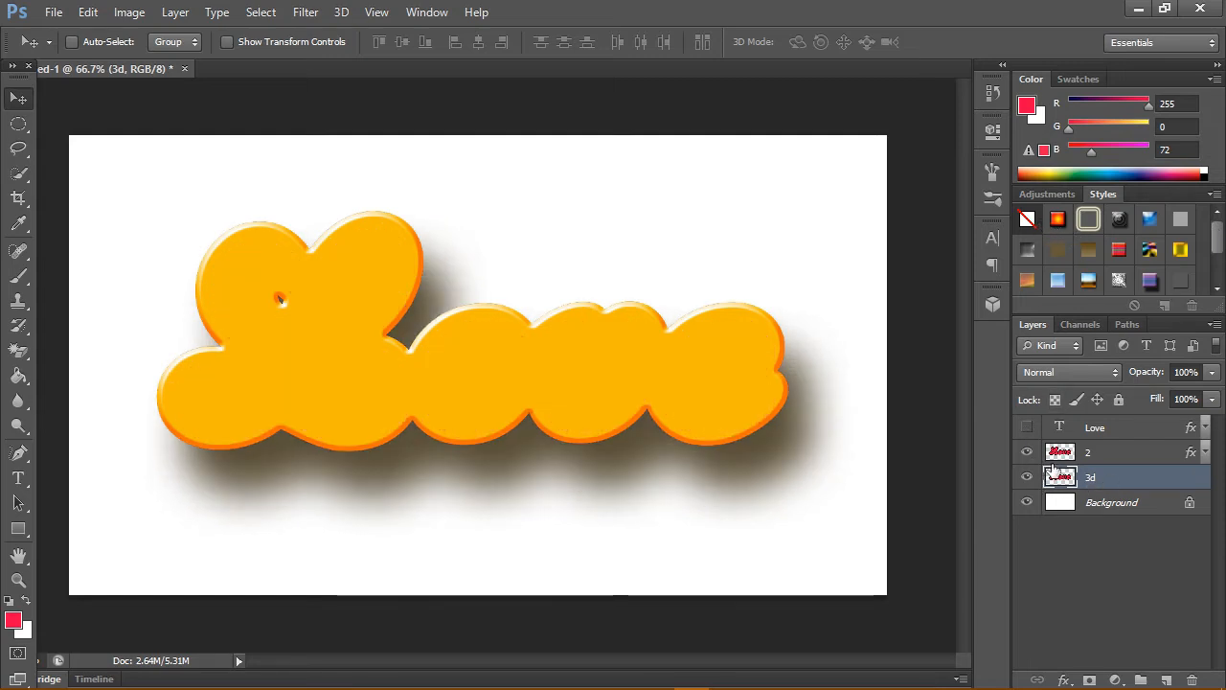
left_click(1028, 452)
left_click(1030, 454)
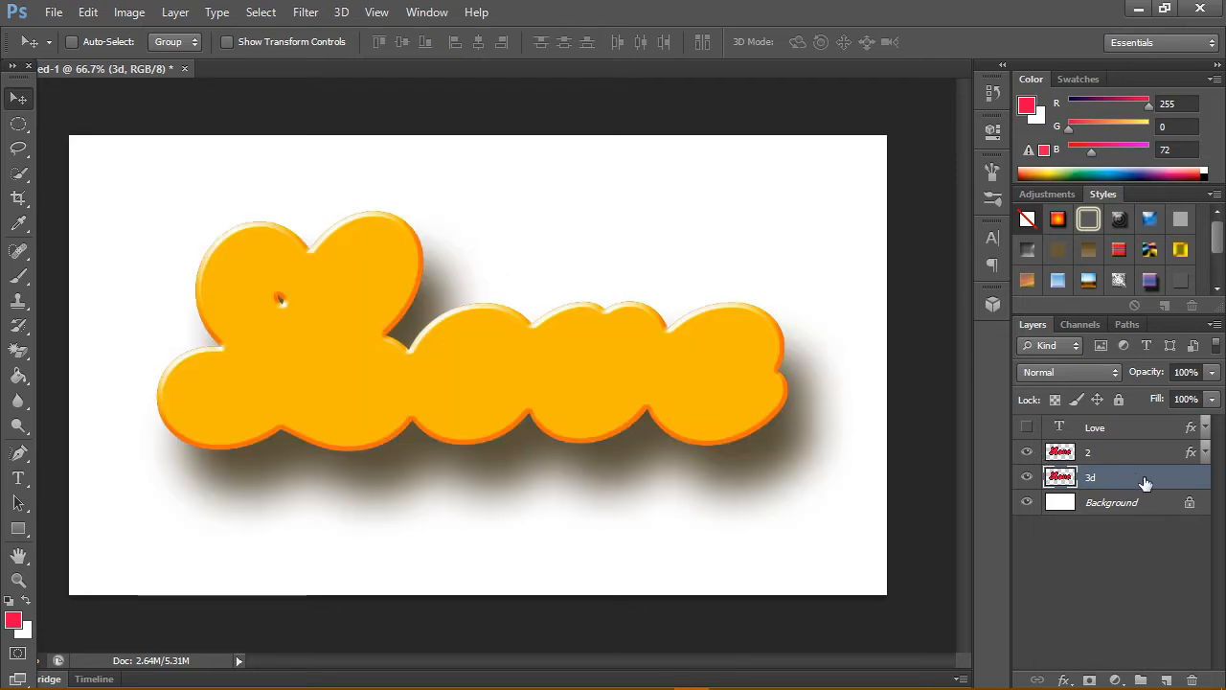
left_click(1033, 452)
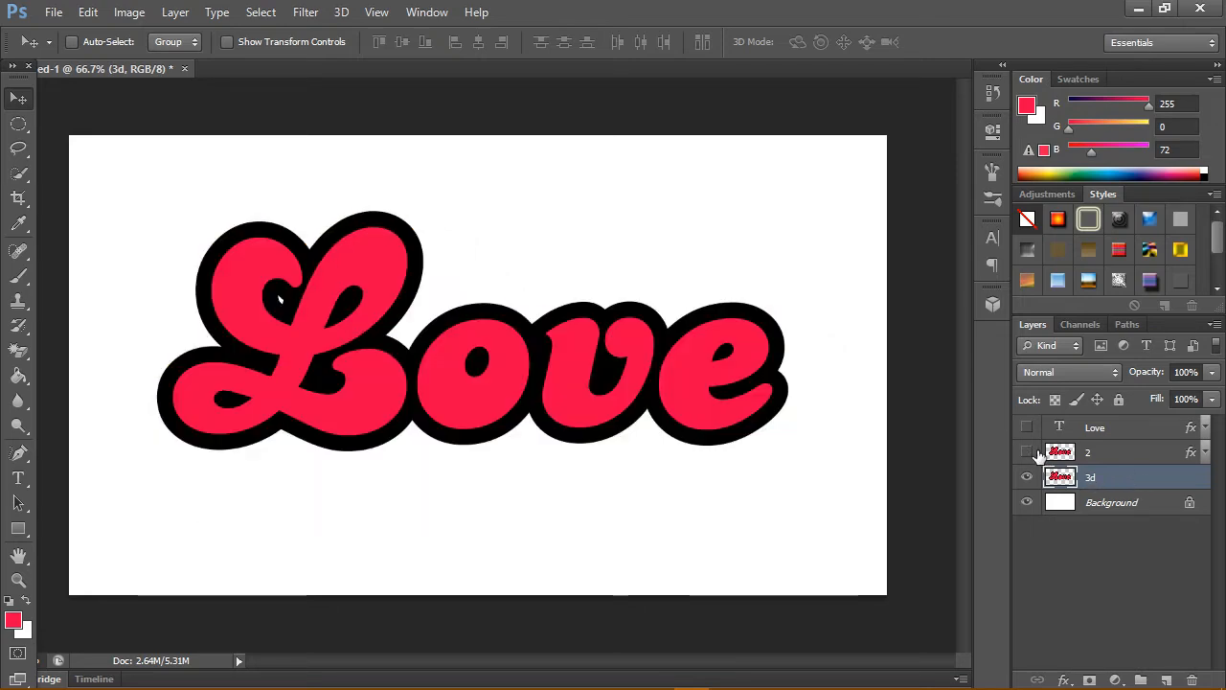
left_click(1029, 453)
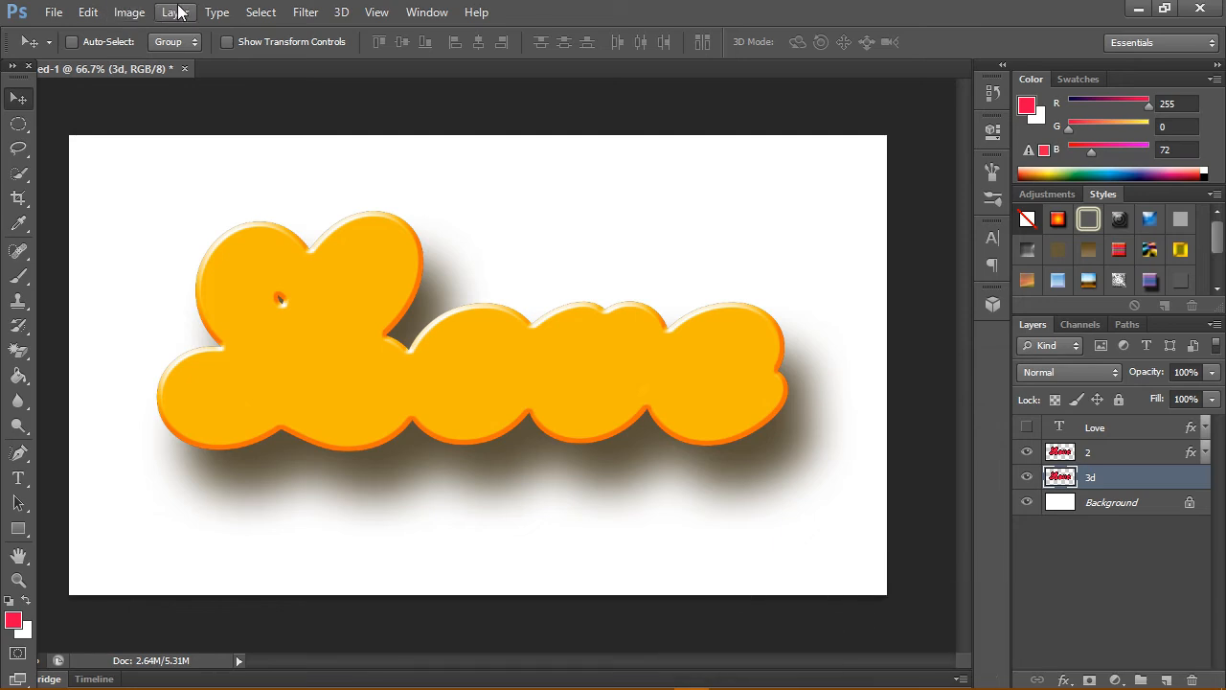
Free-transform the 3d layer to shift it 2 px right and 1 px up, and commit the transform
left_click(84, 17)
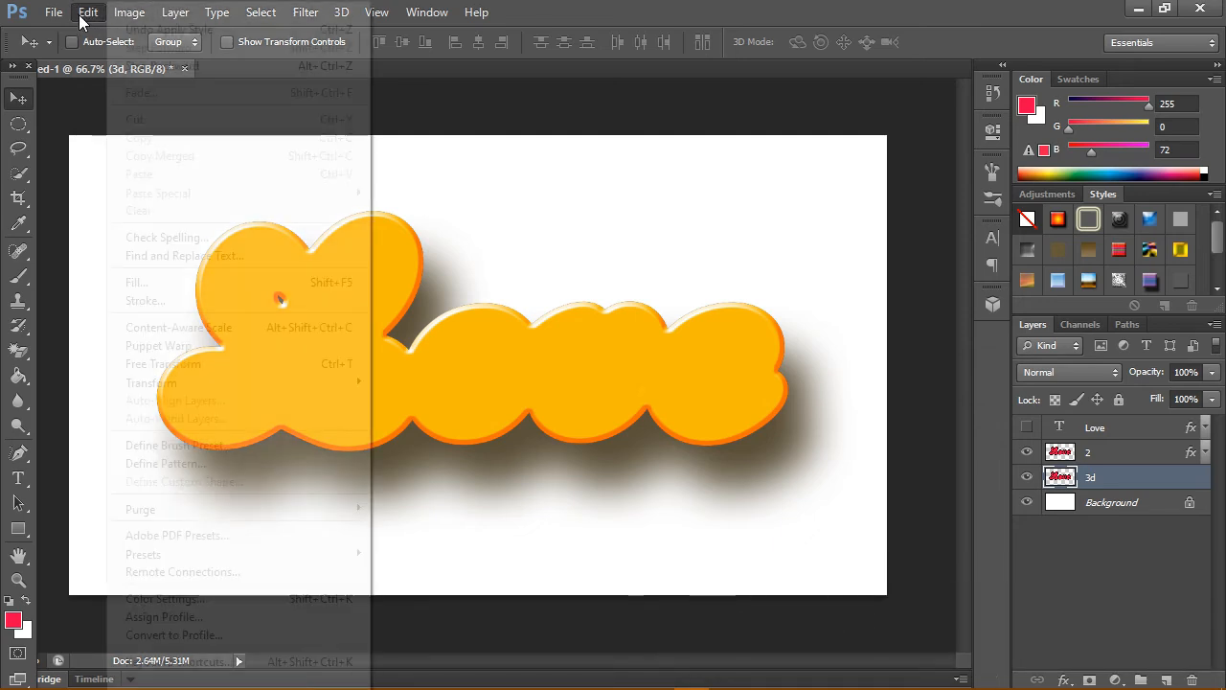
left_click(247, 364)
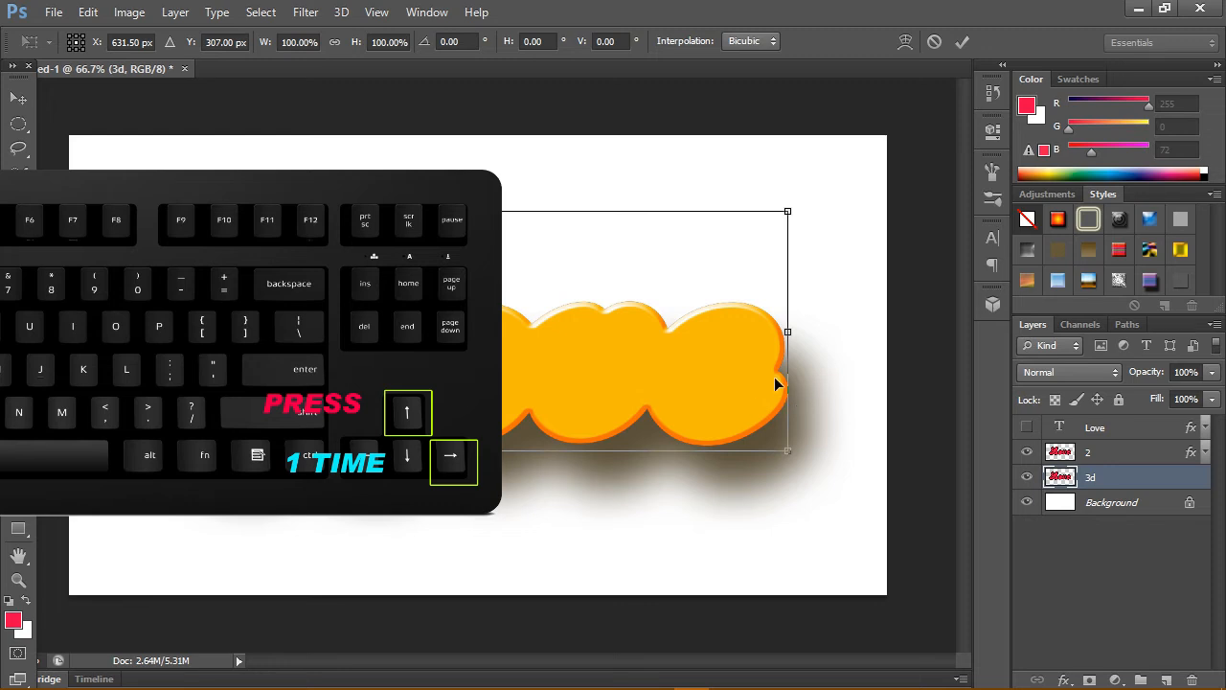
key("Right")
key("Right")
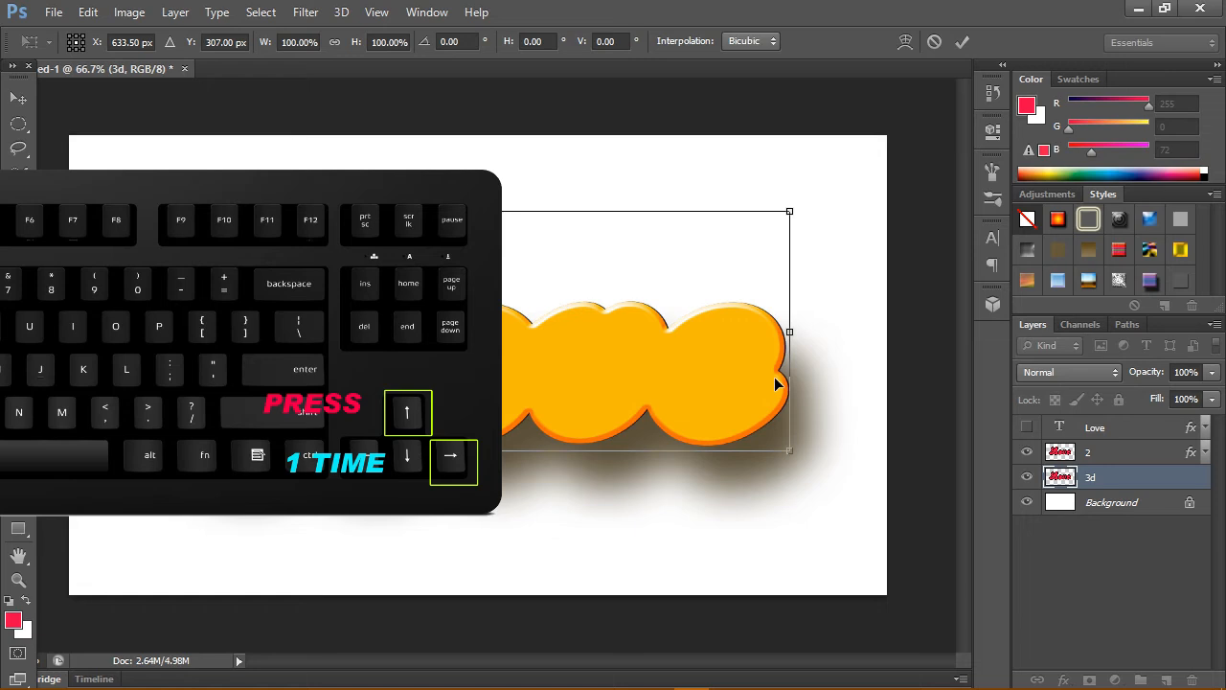
key("Up")
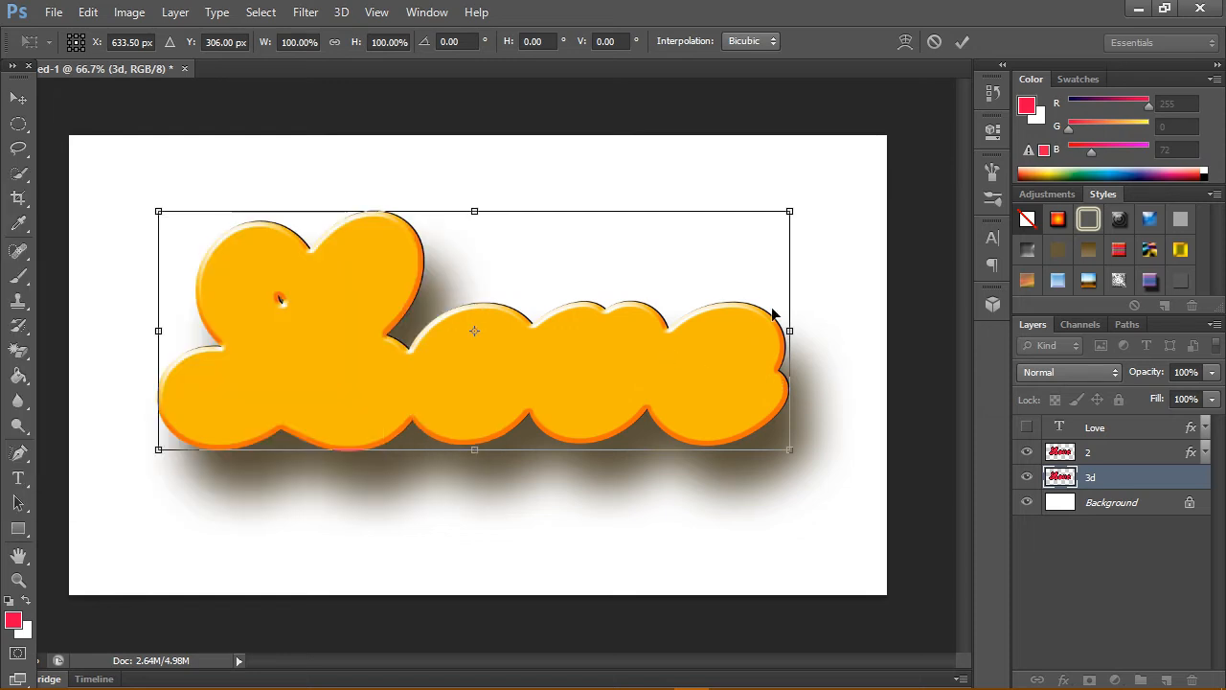
left_click(961, 42)
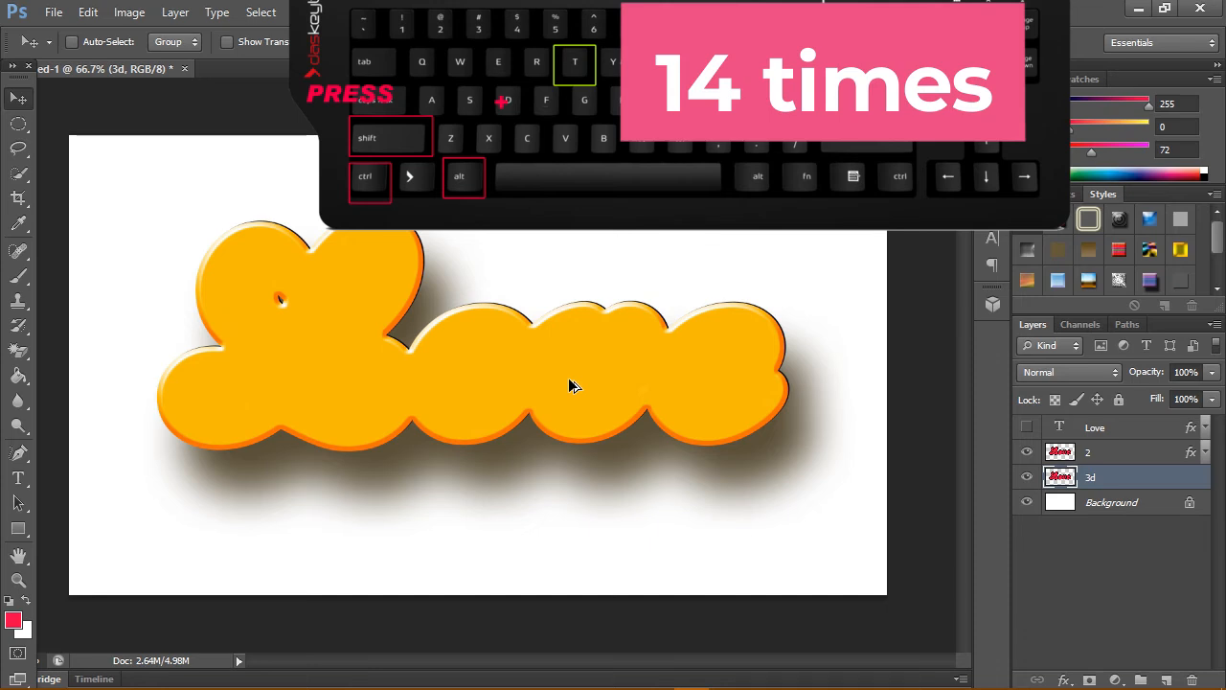
Repeat the last transform on a new copy of the 3d layer 14 times to build up the extrusion
key("ctrl+alt+shift+t")
key("ctrl+alt+shift+t")
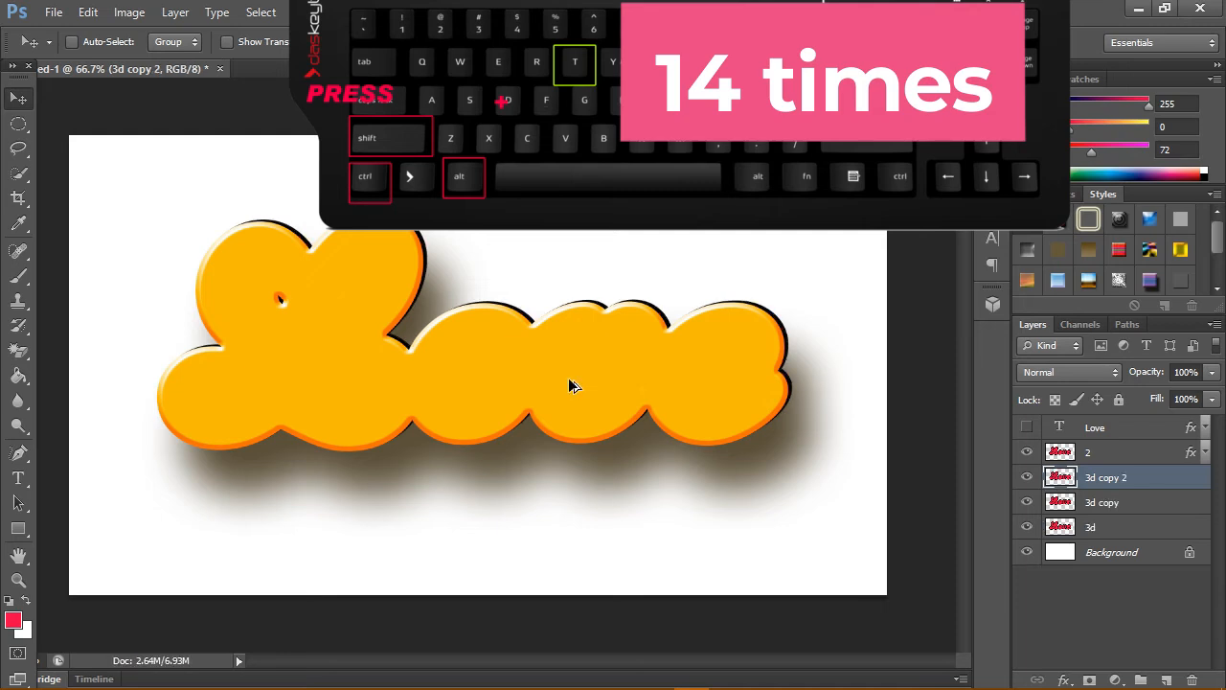
key("ctrl+alt+shift+t")
key("ctrl+alt+shift+t")
key("ctrl+alt+shift+t")
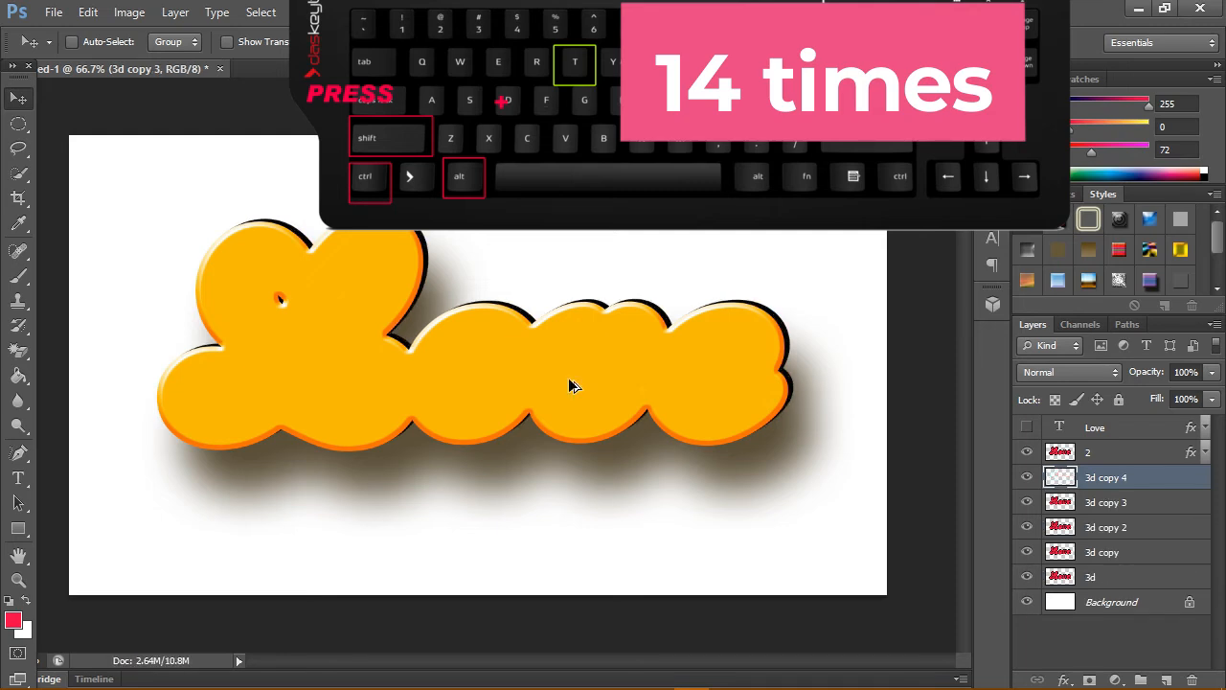
key("ctrl+alt+shift+t")
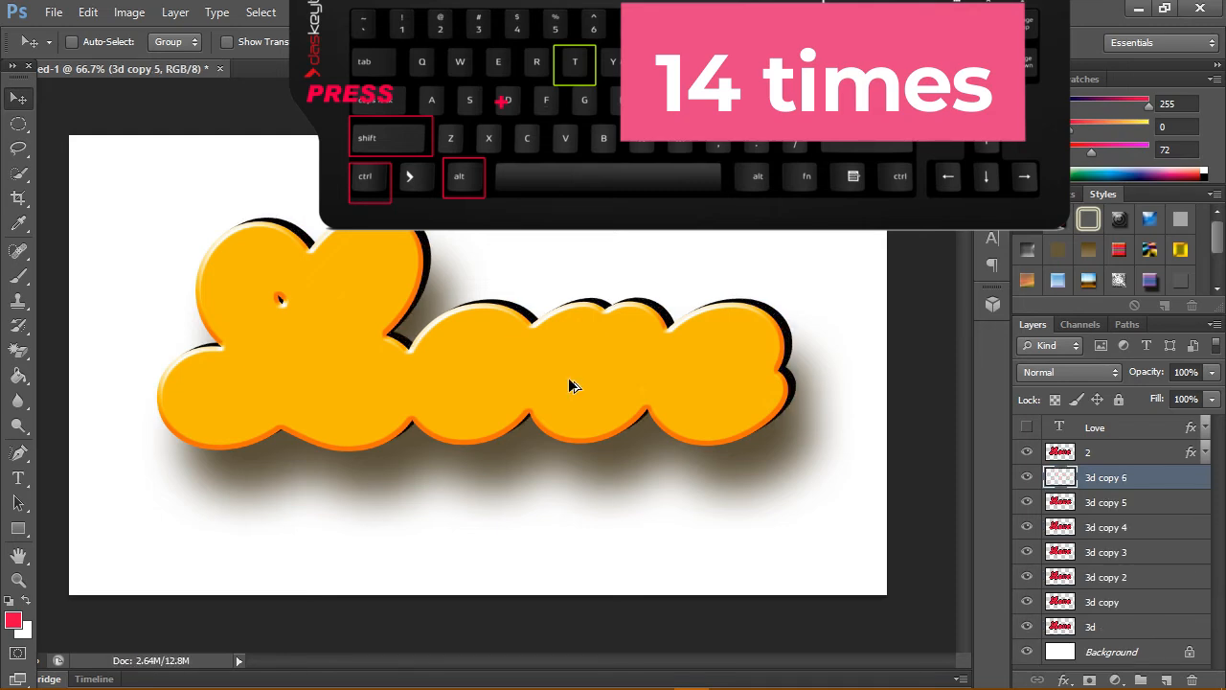
key("ctrl+alt+shift+t")
key("ctrl+alt+shift+t")
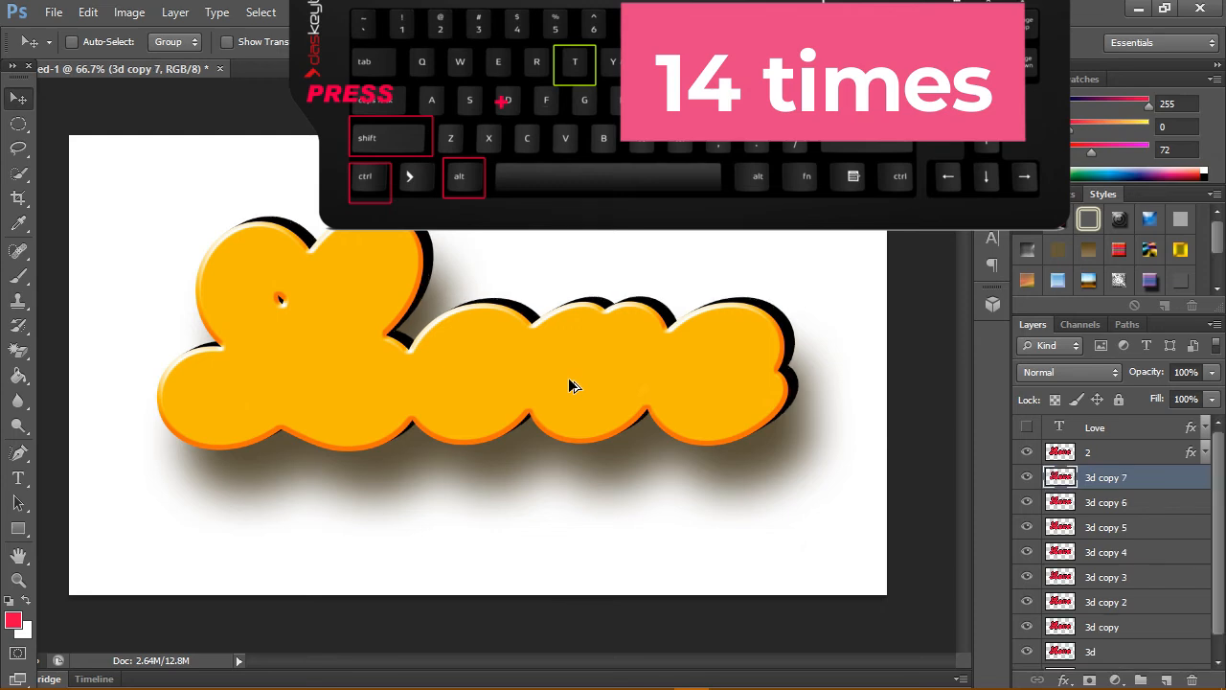
key("ctrl+alt+shift+t")
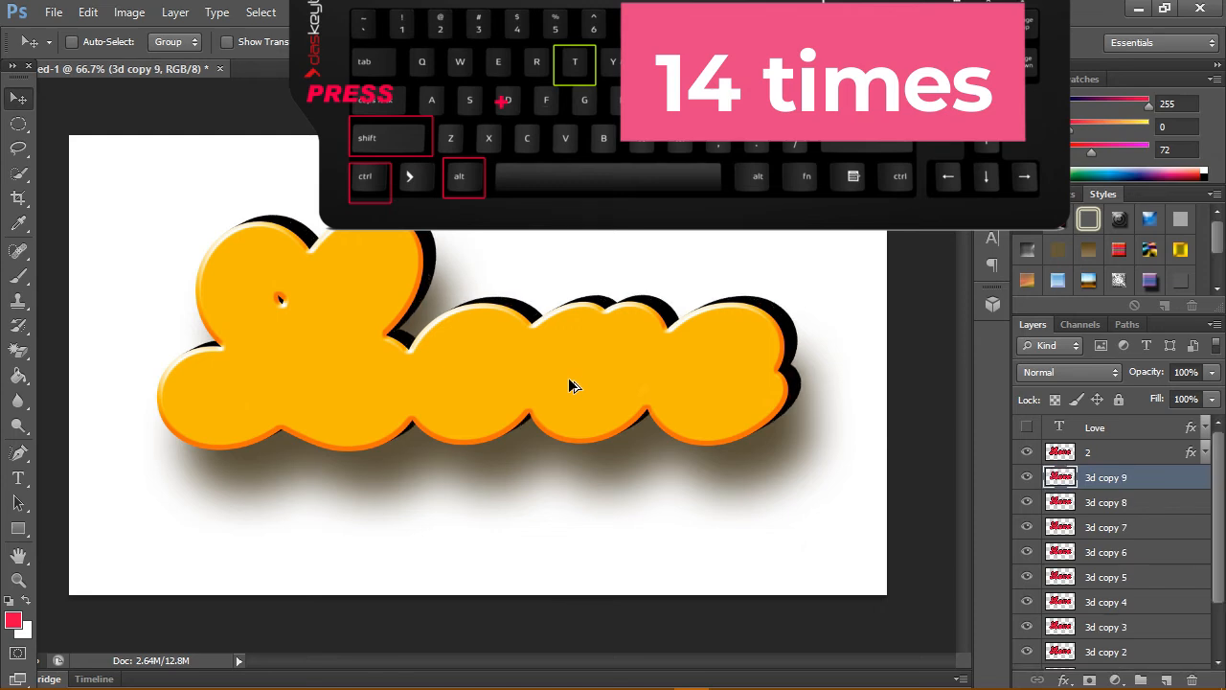
key("ctrl+alt+shift+t")
key("ctrl+alt+shift+t")
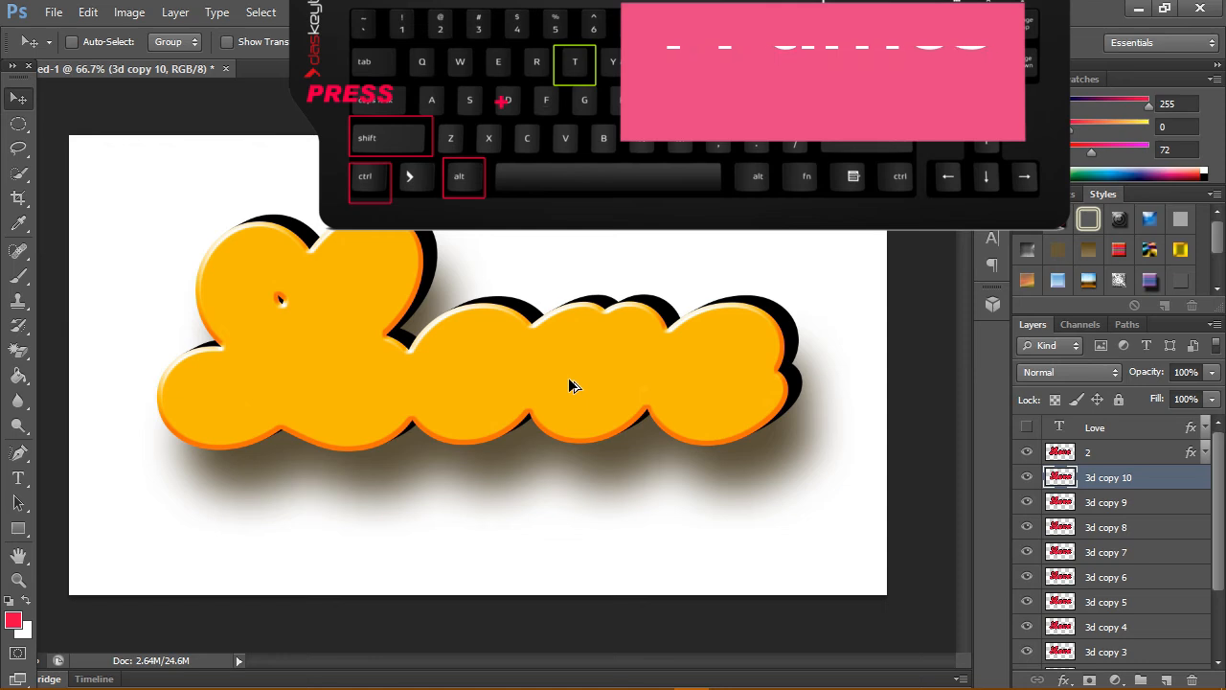
key("ctrl+alt+shift+t")
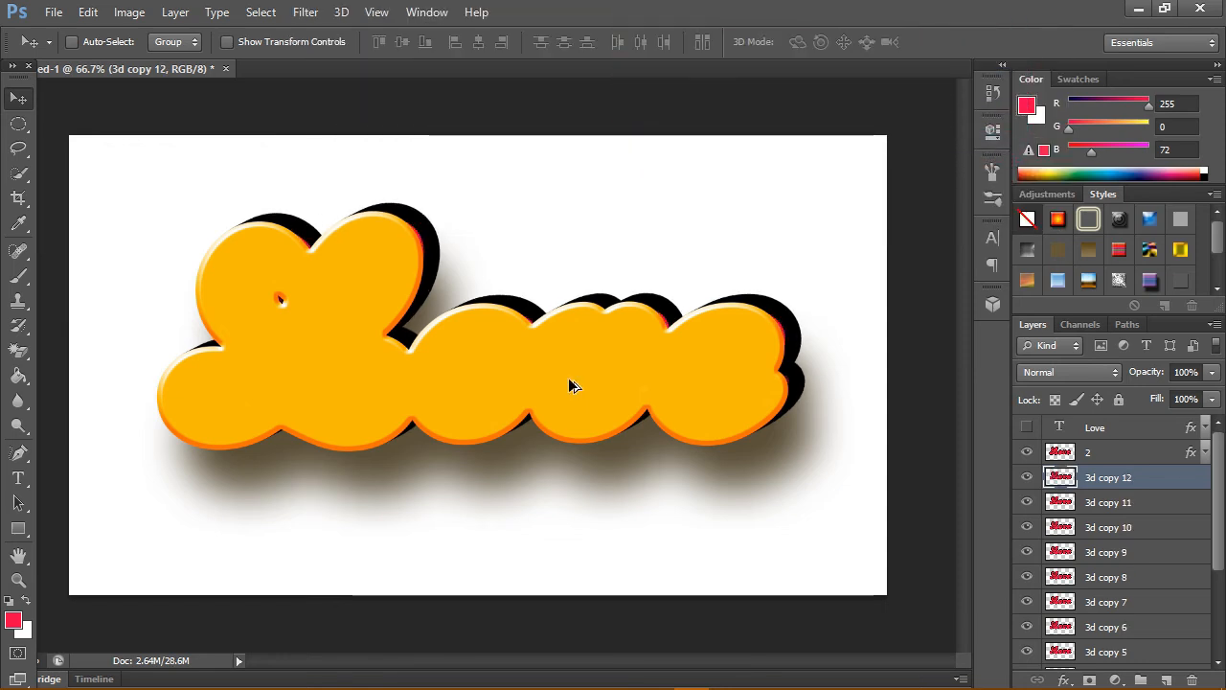
key("ctrl+alt+shift+t")
key("ctrl+alt+shift+t")
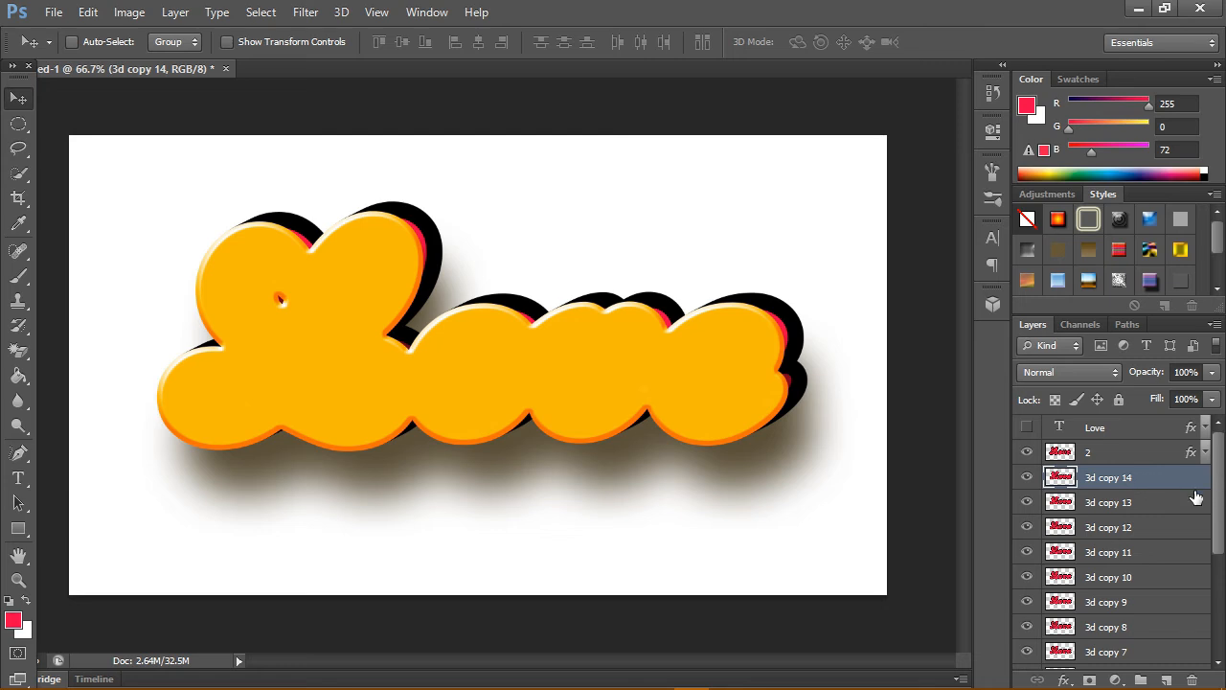
Merge the 3d layer and all its copies into one layer and rename it 3d
left_click_drag(1219, 477, 1218, 601)
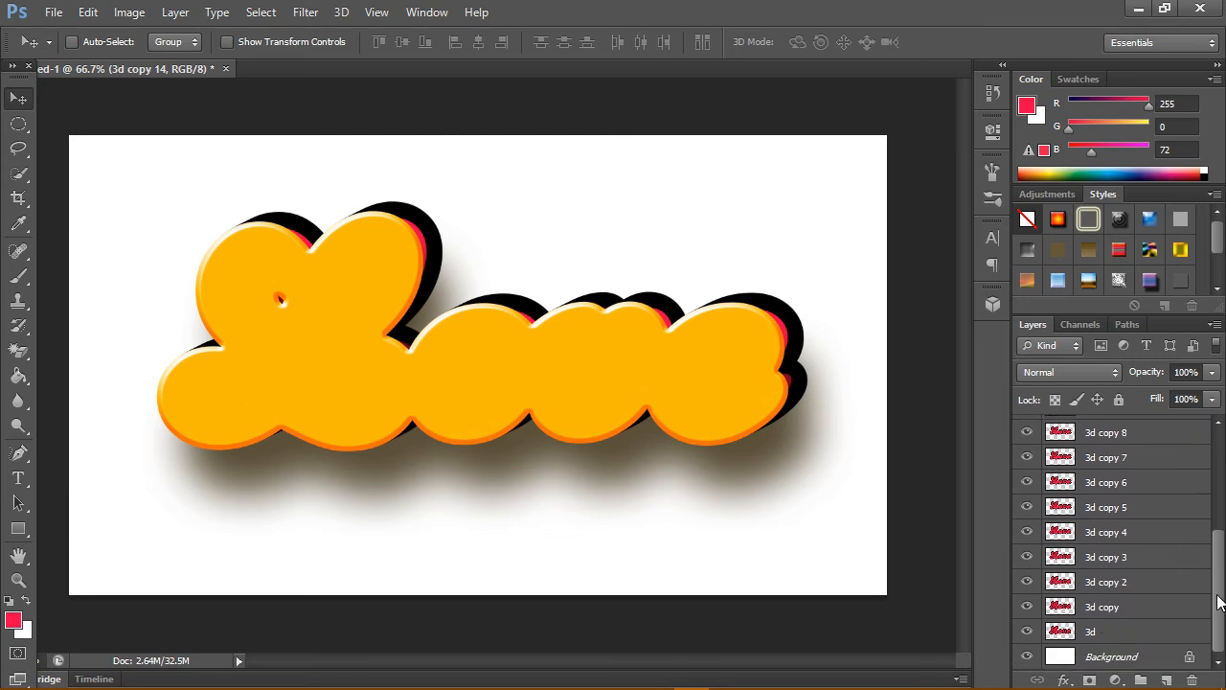
left_click(1159, 628, "shift")
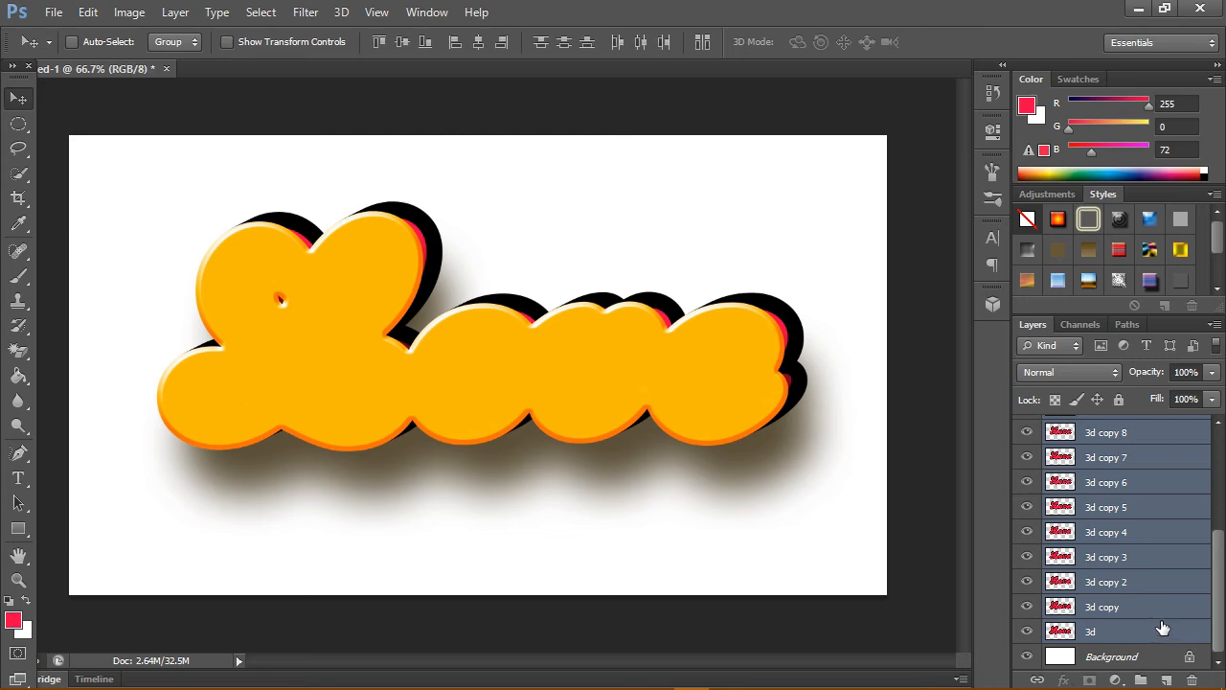
left_click(174, 12)
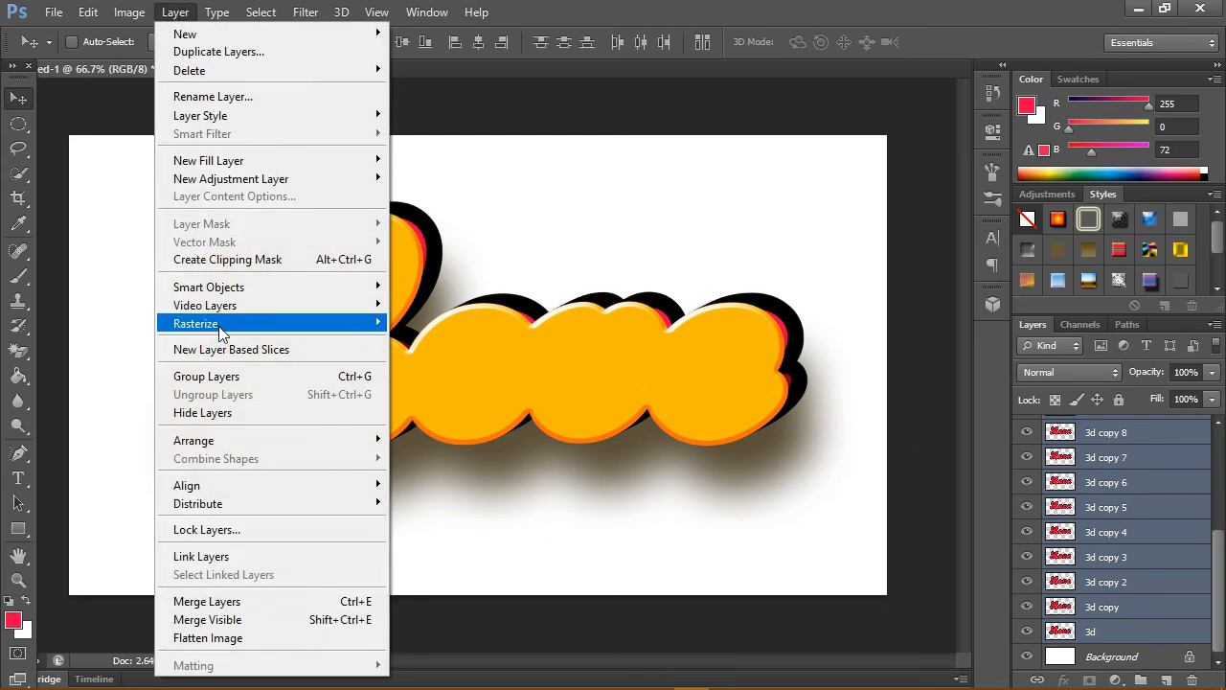
left_click(304, 603)
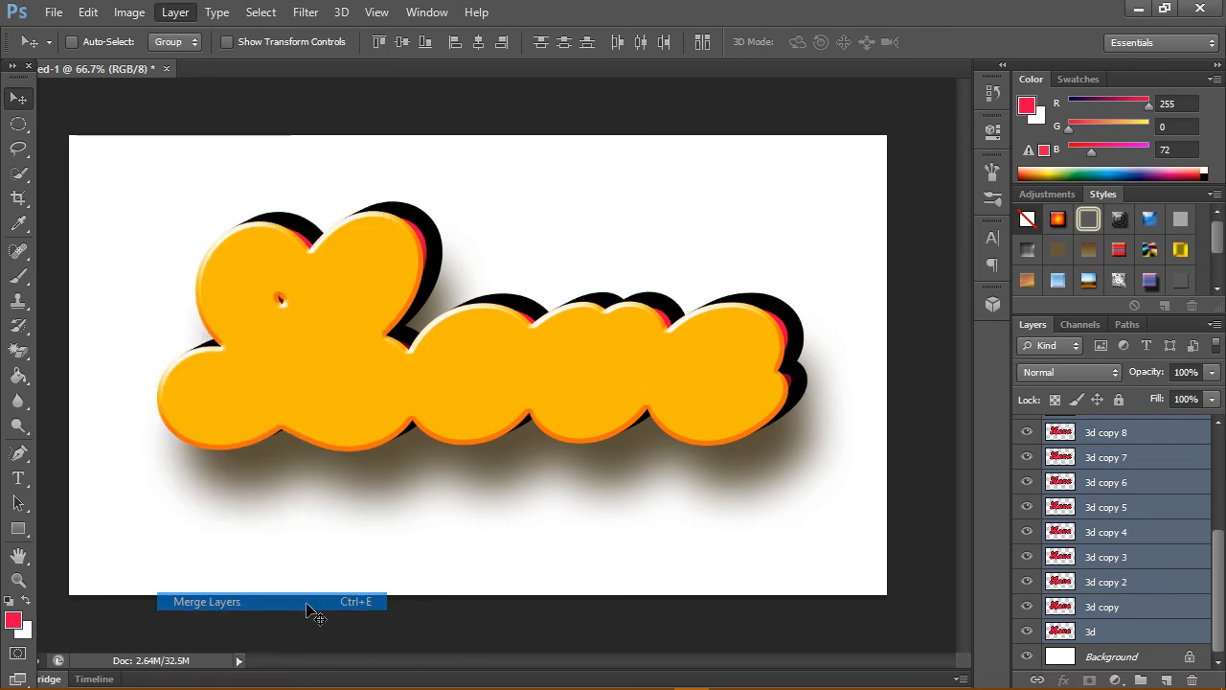
double_click(1111, 478)
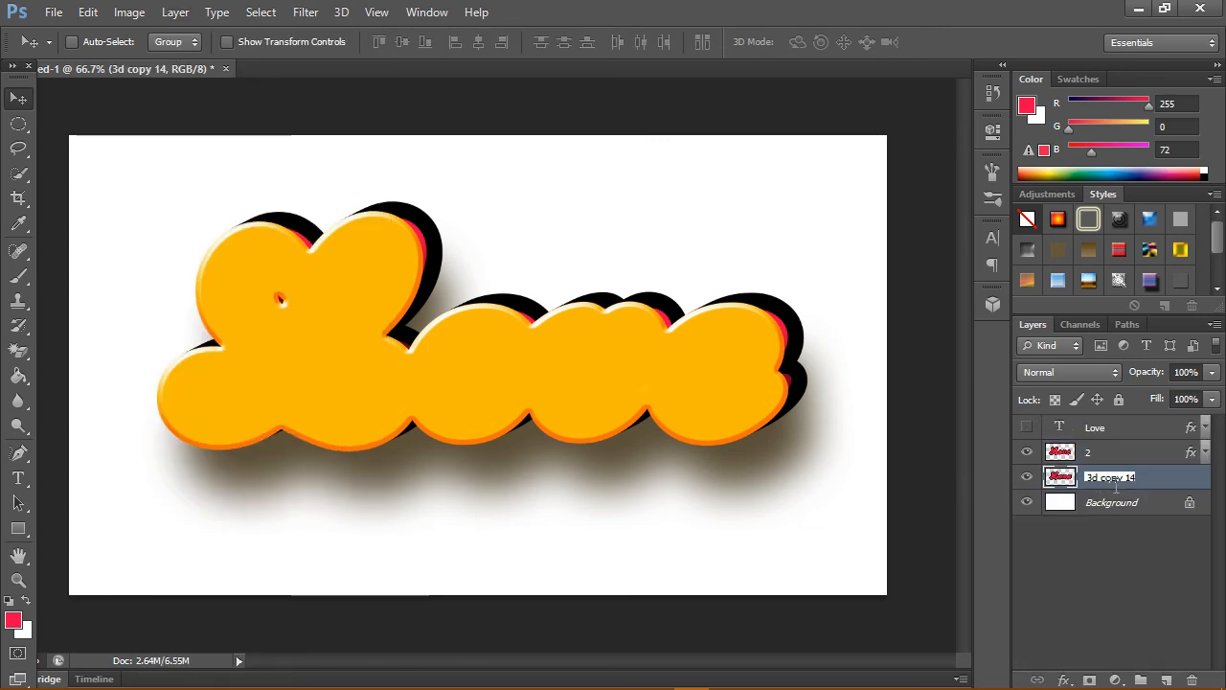
type("3d")
left_click(1128, 551)
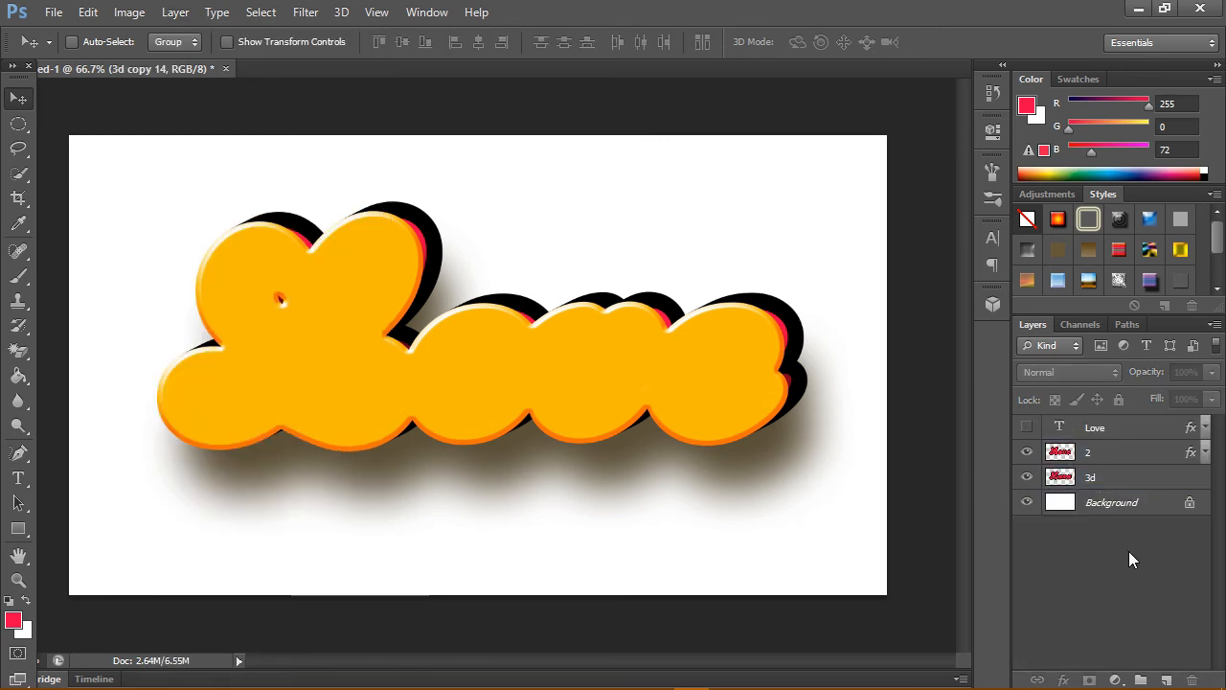
Show the Love text layer again and apply the orange-brown preset style with Bevel & Emboss and Color Overlay to the 3d layer
left_click(1125, 488)
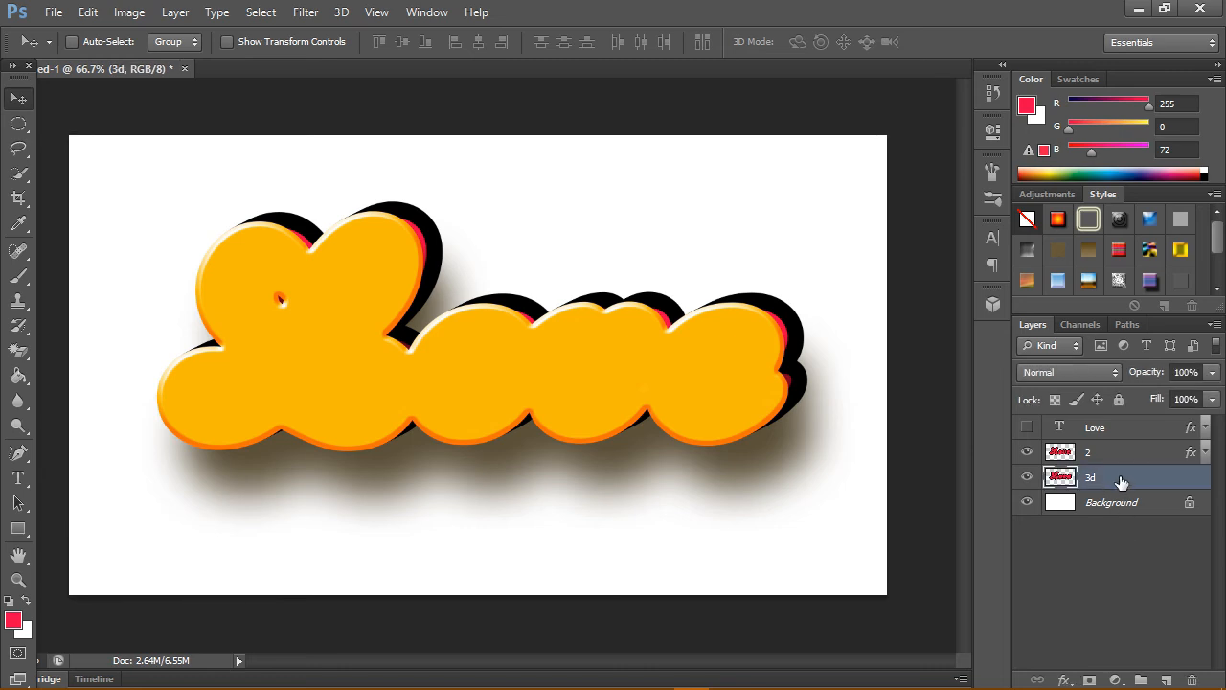
left_click(1029, 427)
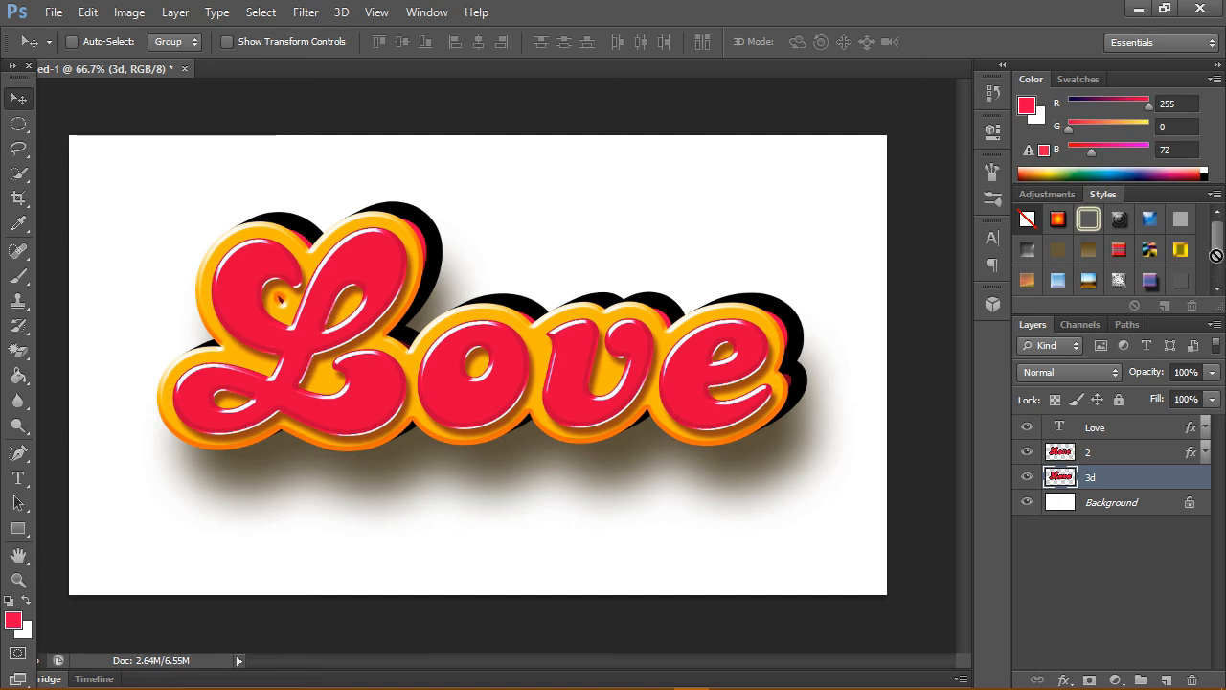
left_click_drag(1221, 242, 1221, 297)
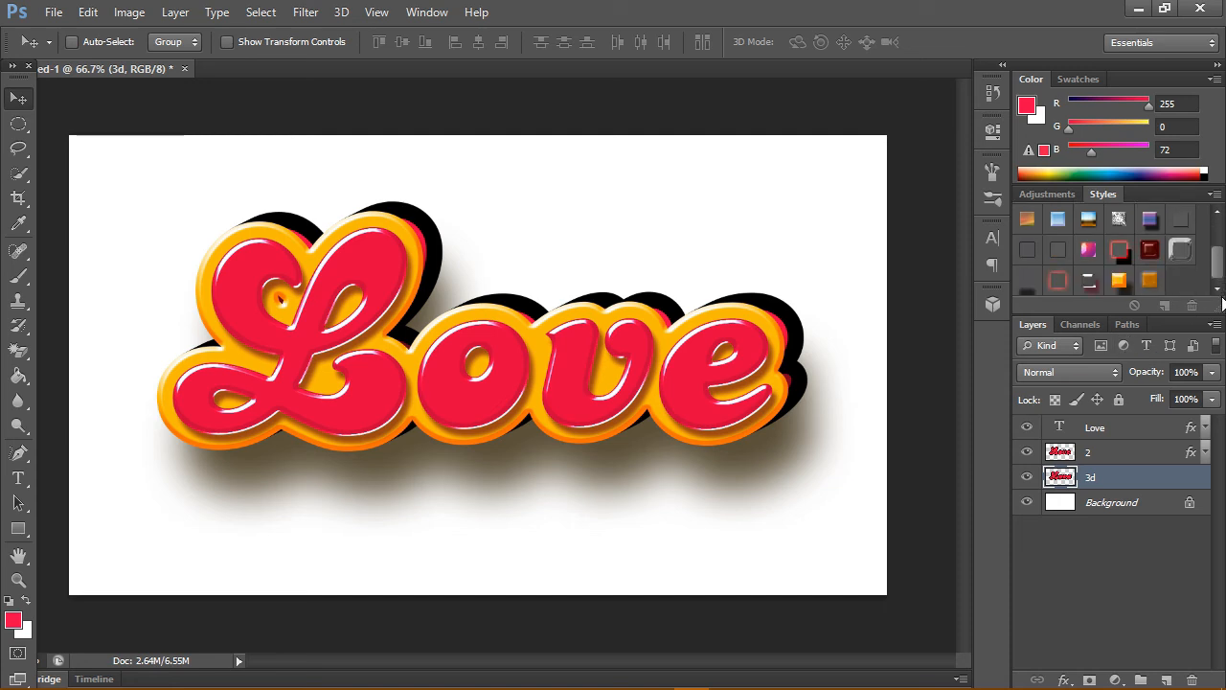
left_click(1155, 284)
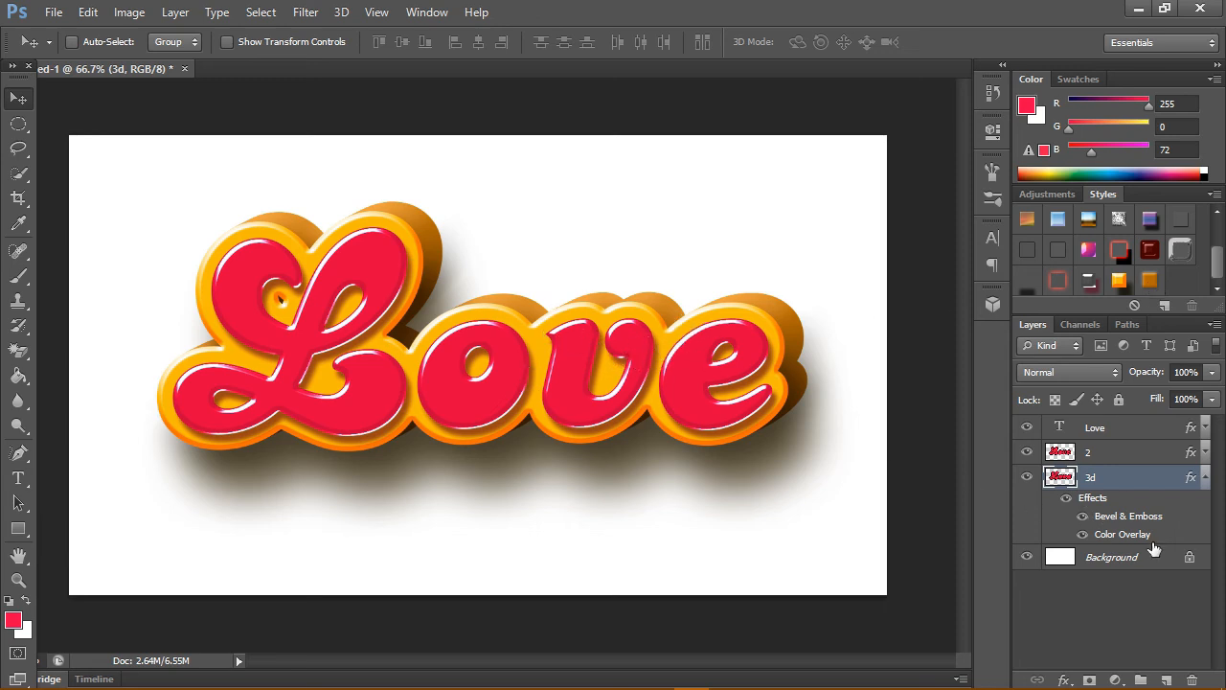
Unlock the Background layer and fill its white area with light grey (RGB 209, 209, 209) using the Paint Bucket
left_click_drag(1202, 565, 1193, 675)
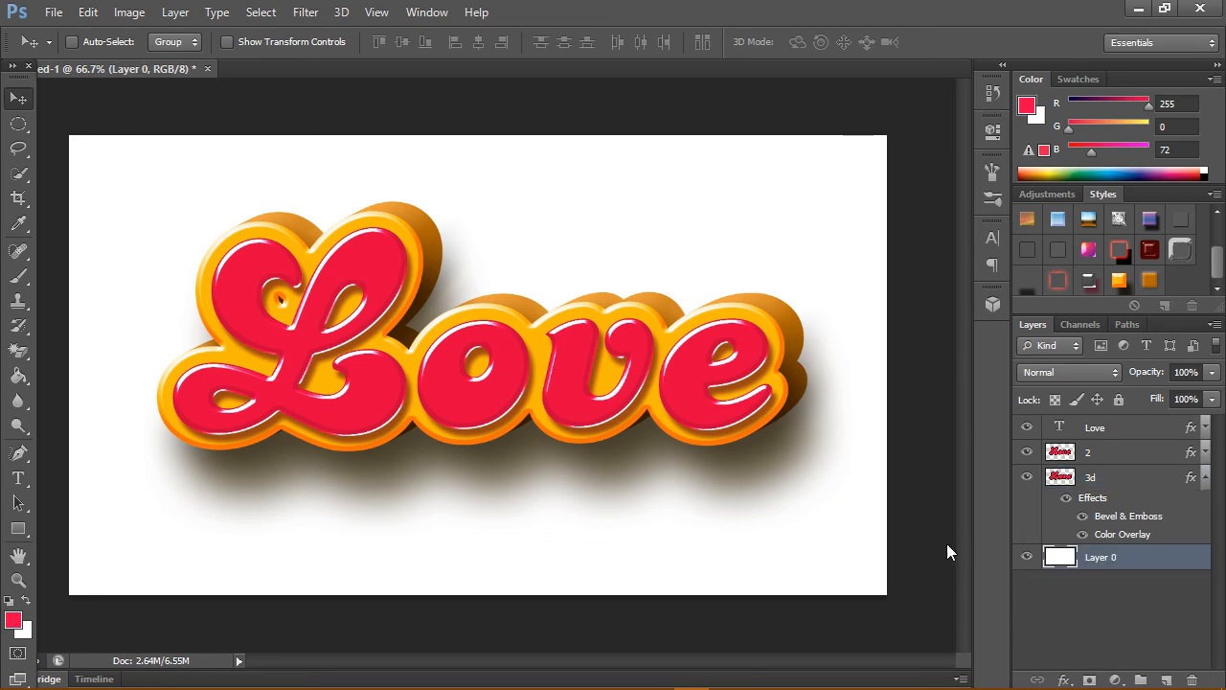
left_click(27, 600)
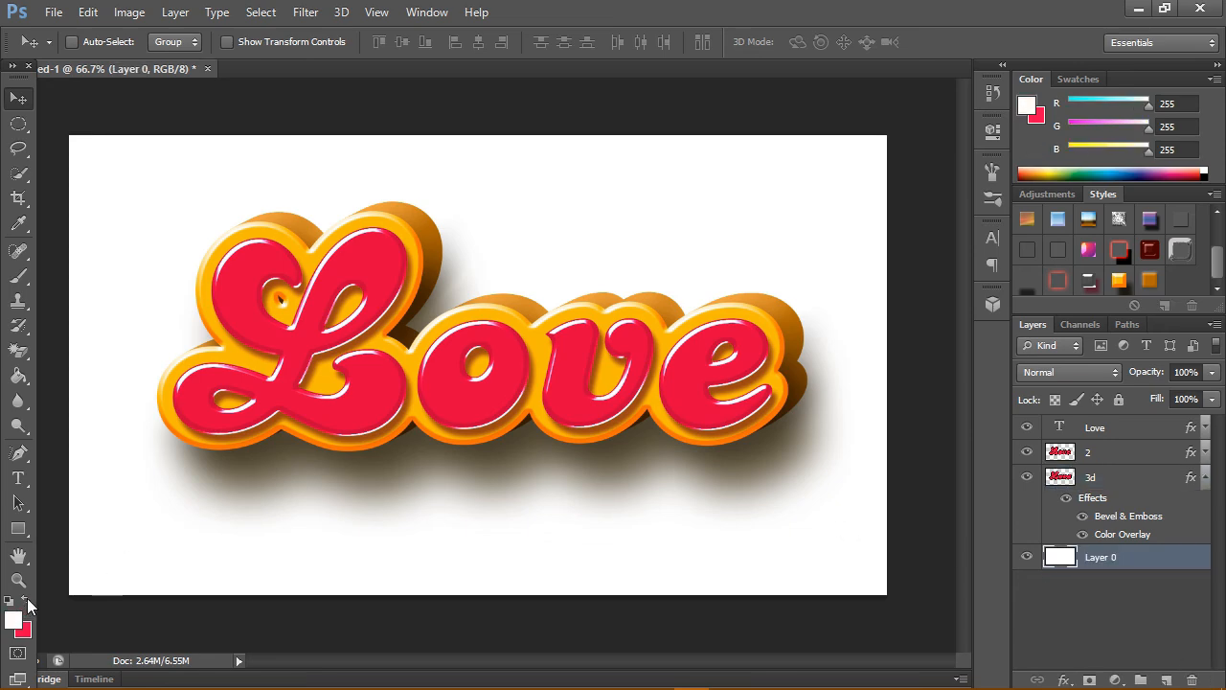
left_click(13, 620)
left_click(607, 172)
mouse_move(607, 175)
left_mouse_down()
mouse_move(583, 175)
mouse_move(591, 159)
left_mouse_up()
left_click(1027, 113)
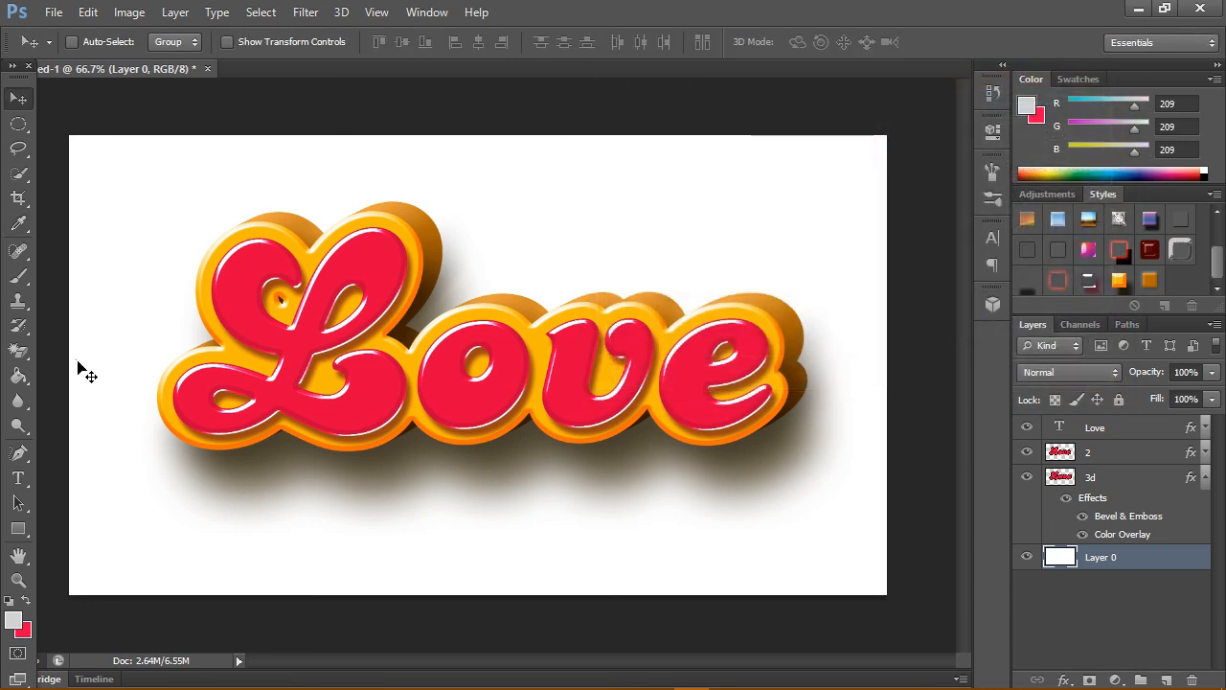
left_click(23, 379)
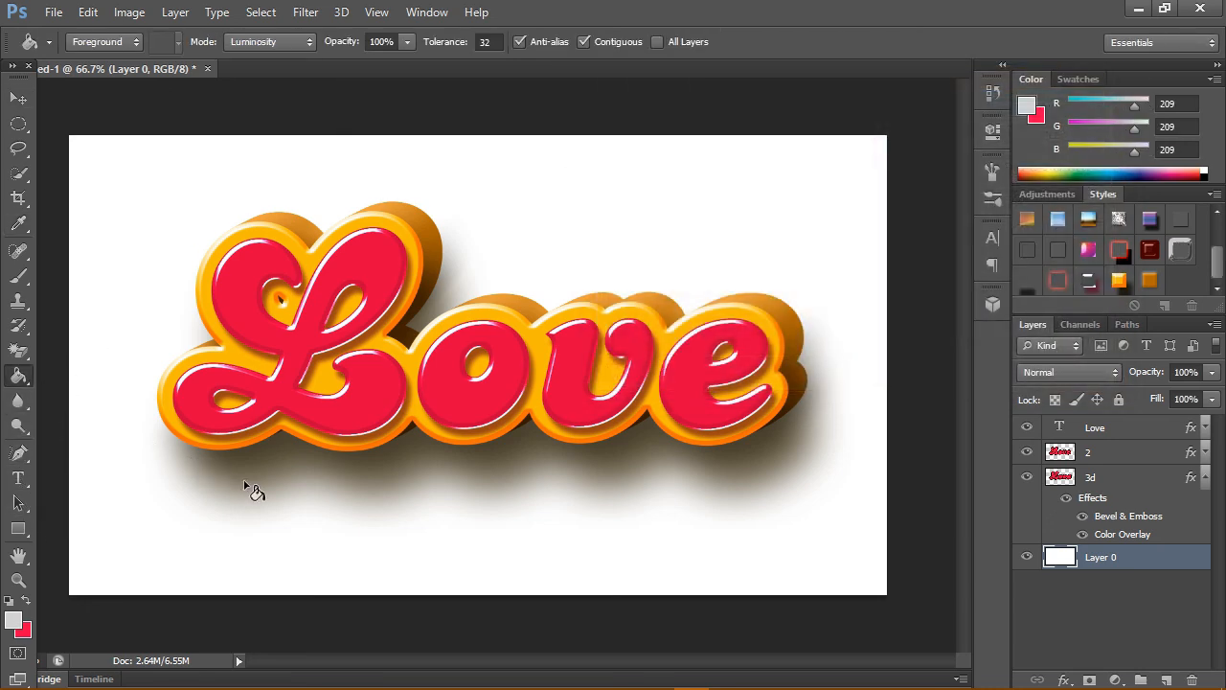
left_click(615, 513)
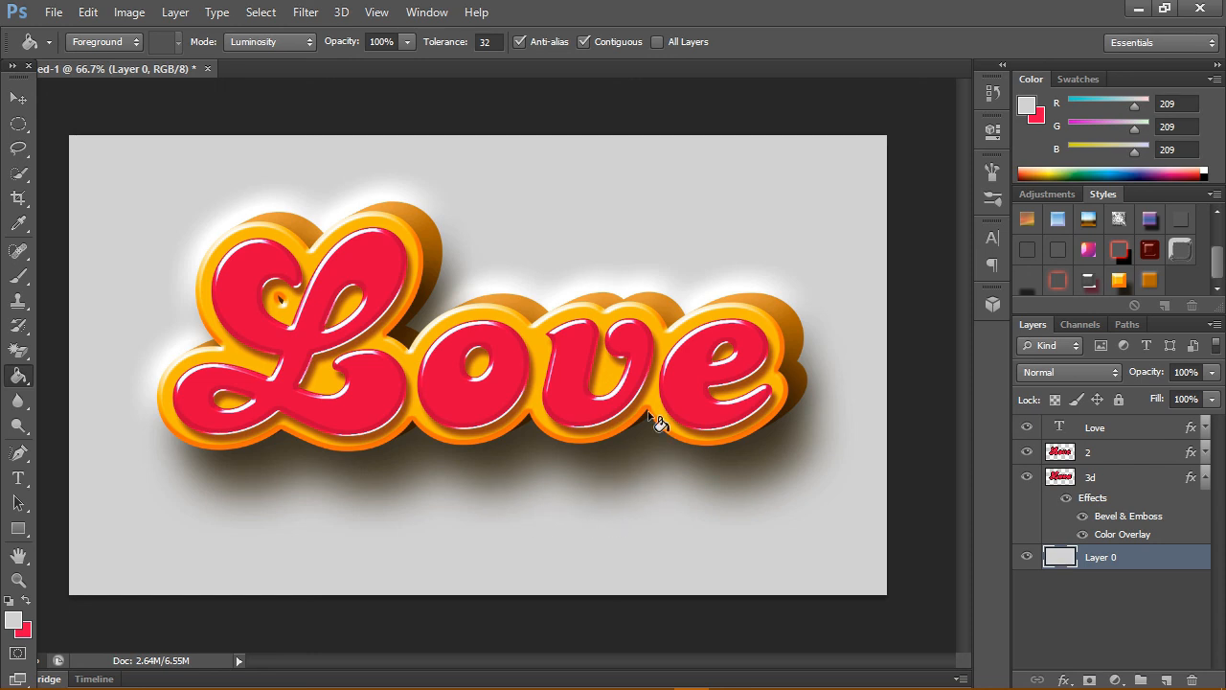
Collapse and hide the interface panels and examine the finished Love text effect at 100% zoom
left_click(1046, 194)
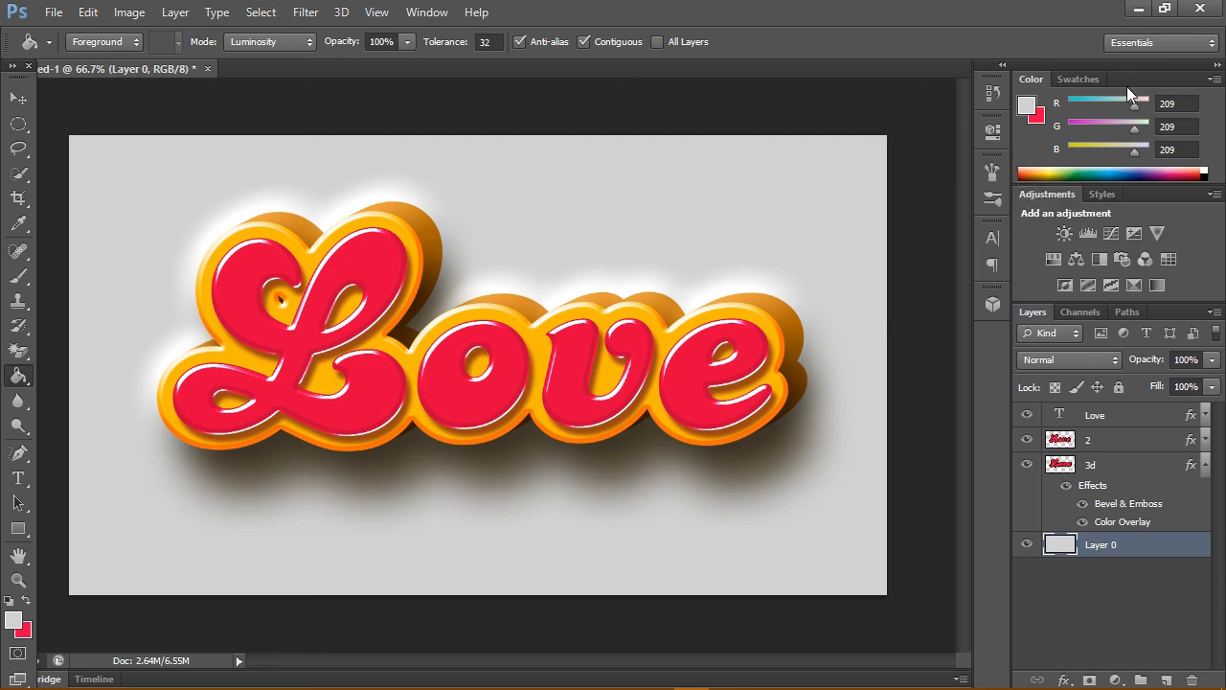
left_click(1217, 65)
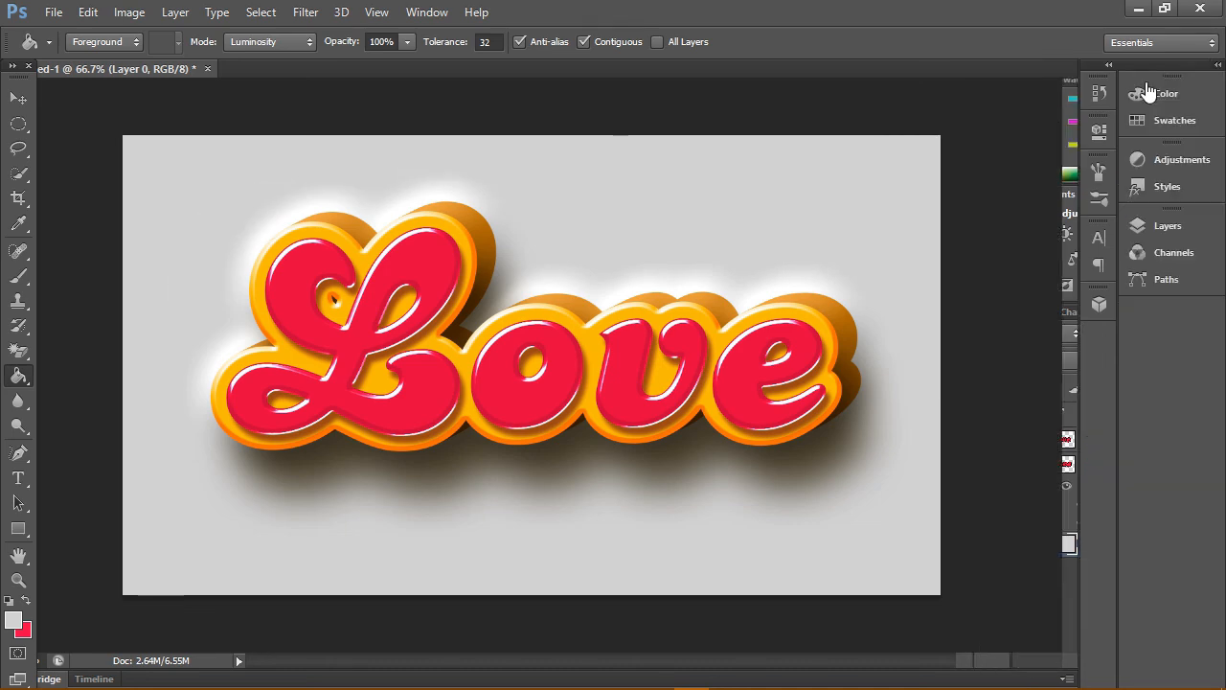
left_click(18, 579)
left_click(498, 42)
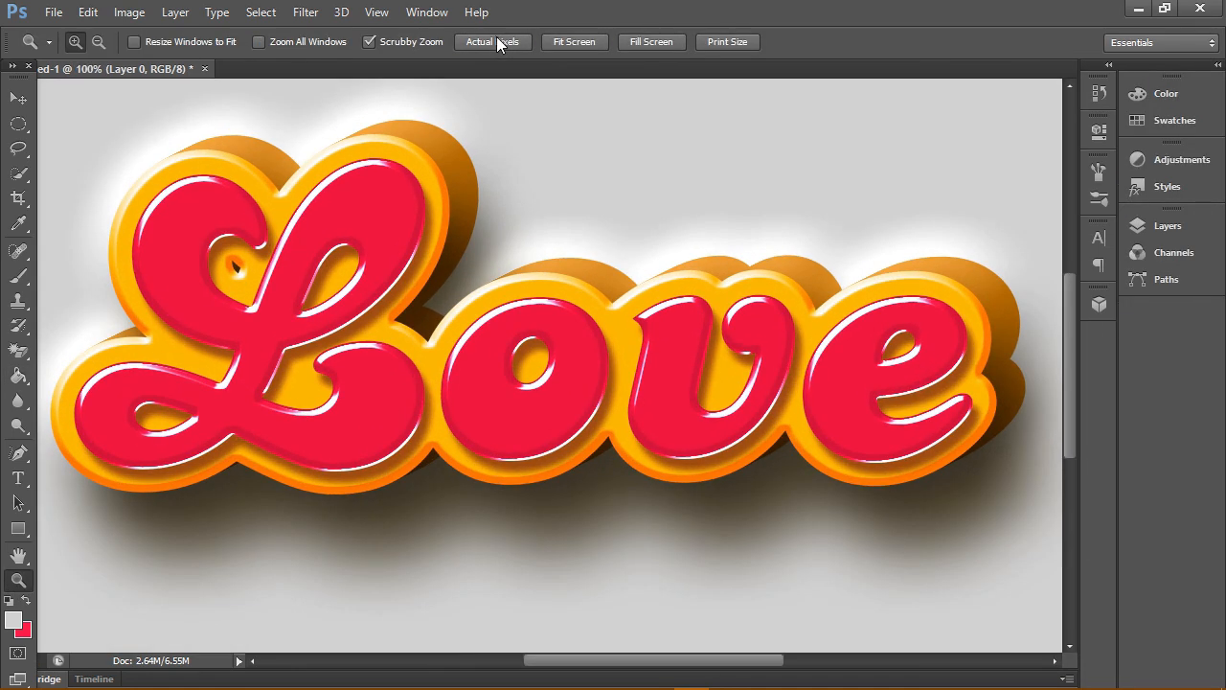
key("Tab")
scroll(709, 287, "up", 2)
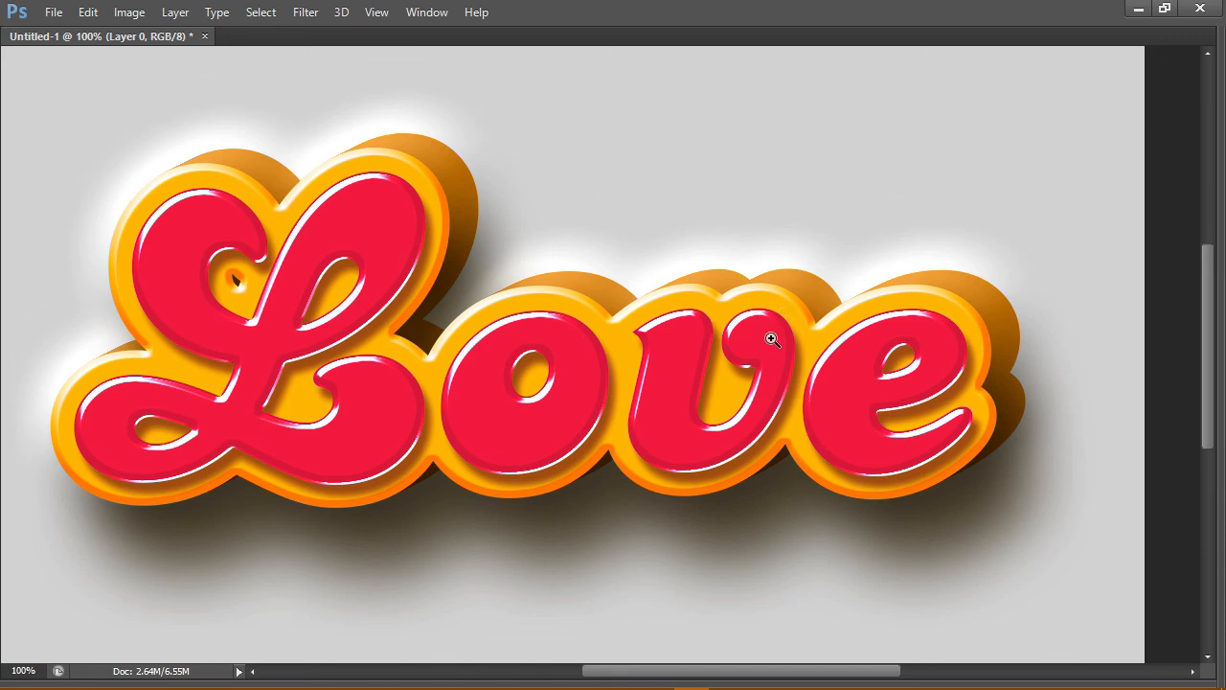
mouse_move(812, 676)
left_mouse_down()
mouse_move(791, 676)
mouse_move(805, 677)
left_mouse_up()
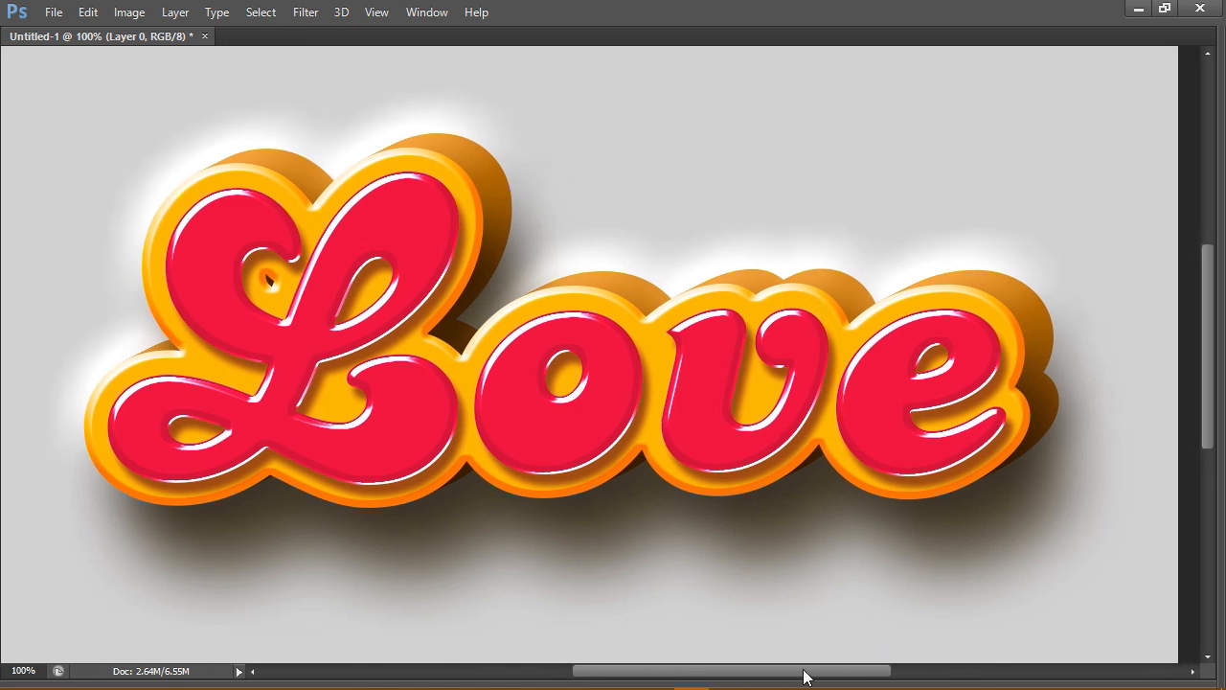